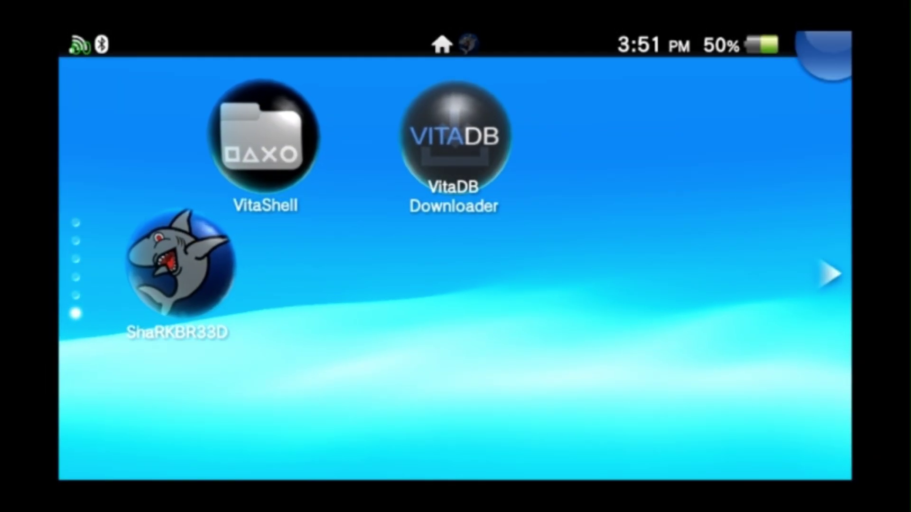
- Install Ship of Harkinian Vita v.1.1 through VitaDB Downloader, and close the downloader on the Vita
{"action": "key", "text": "Return"}
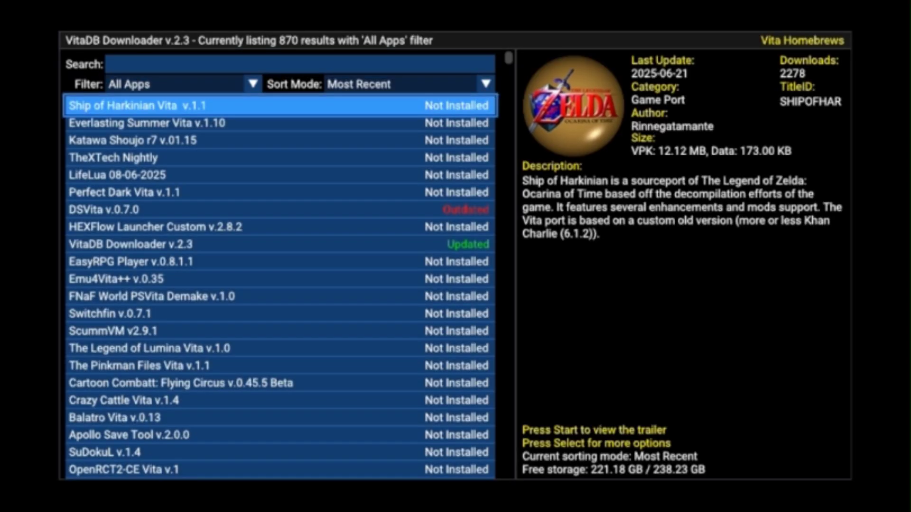
{"action": "key", "text": "Return"}
{"action": "key", "text": "Return"}
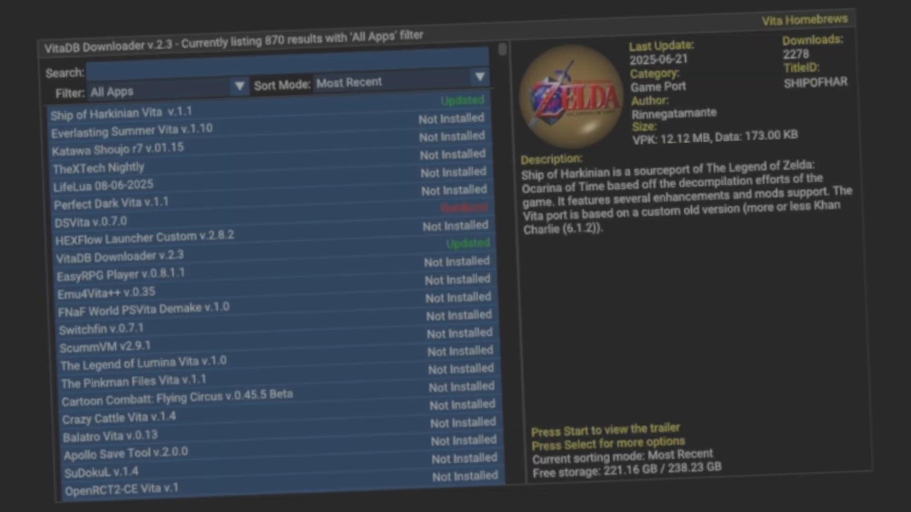
{"action": "key", "text": "Down"}
{"action": "key", "text": "Up"}
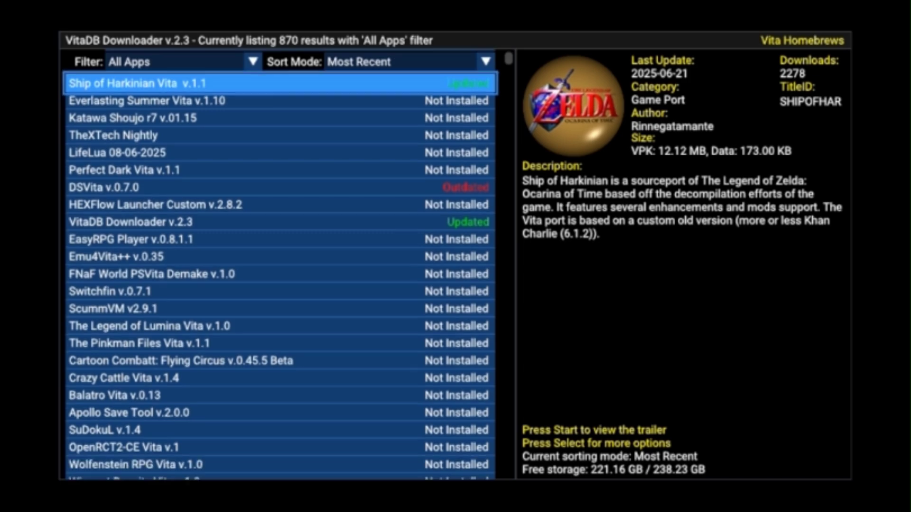
{"action": "key", "text": "super"}
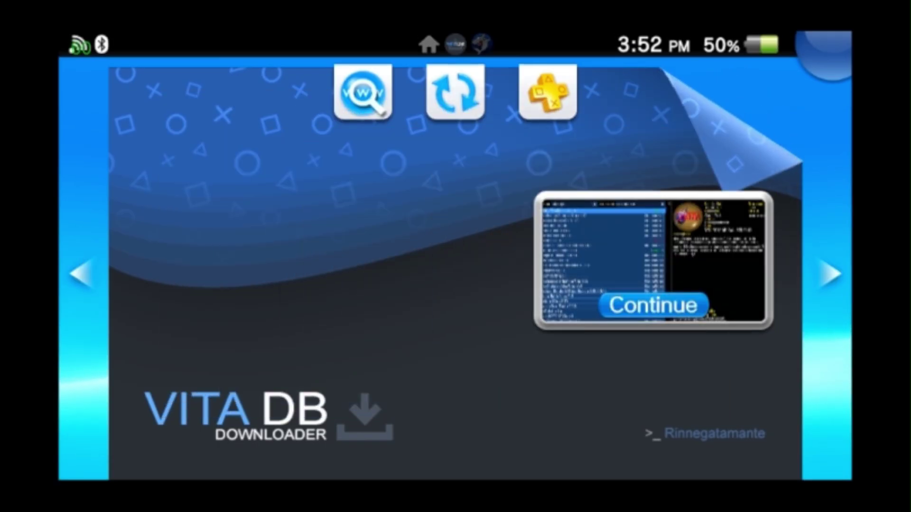
{"action": "left_click_drag", "start_coordinate": [845, 38], "coordinate": [617, 474]}
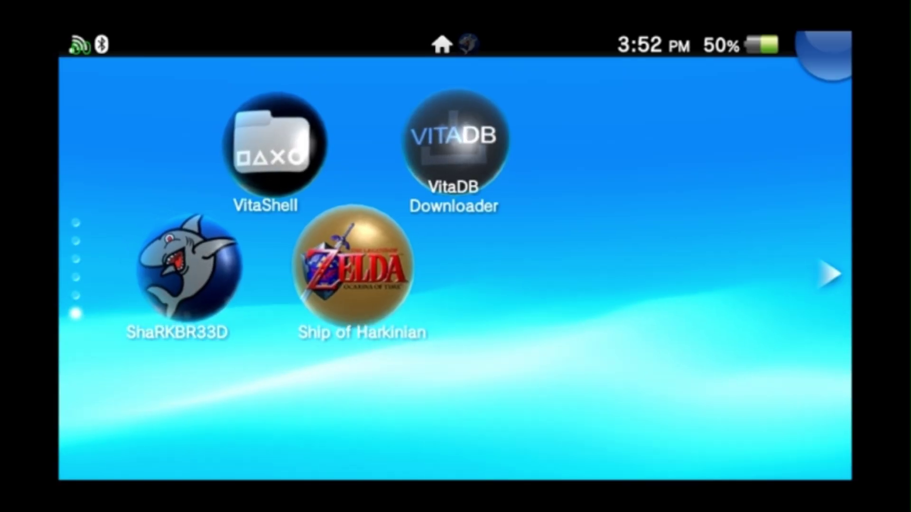
- Try to launch Ship of Harkinian on the Vita, and close its start page
{"action": "left_click", "coordinate": [354, 265]}
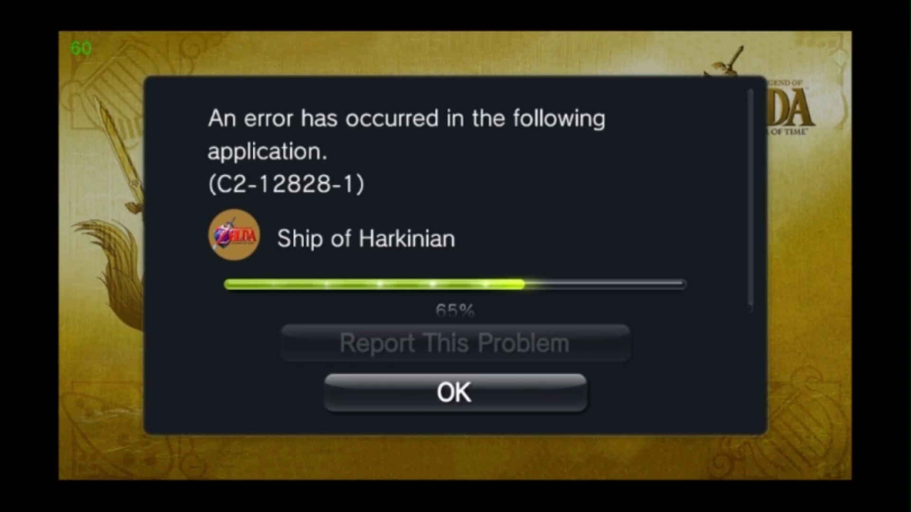
{"action": "key", "text": "Return"}
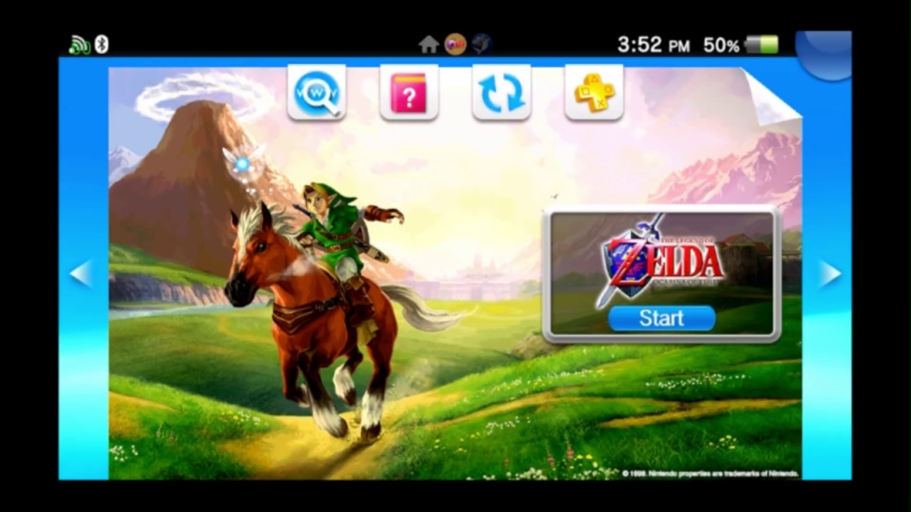
{"action": "left_click_drag", "start_coordinate": [778, 90], "coordinate": [189, 427]}
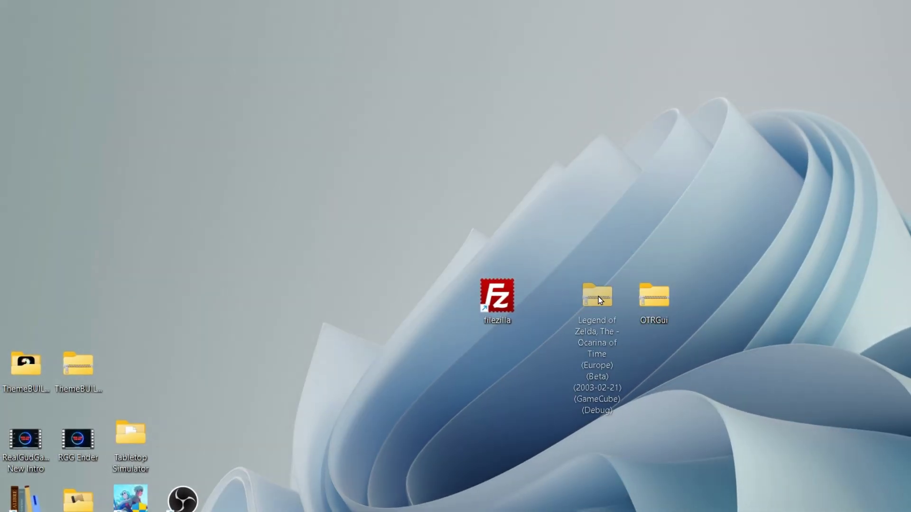
{"action": "left_click", "coordinate": [654, 298]}
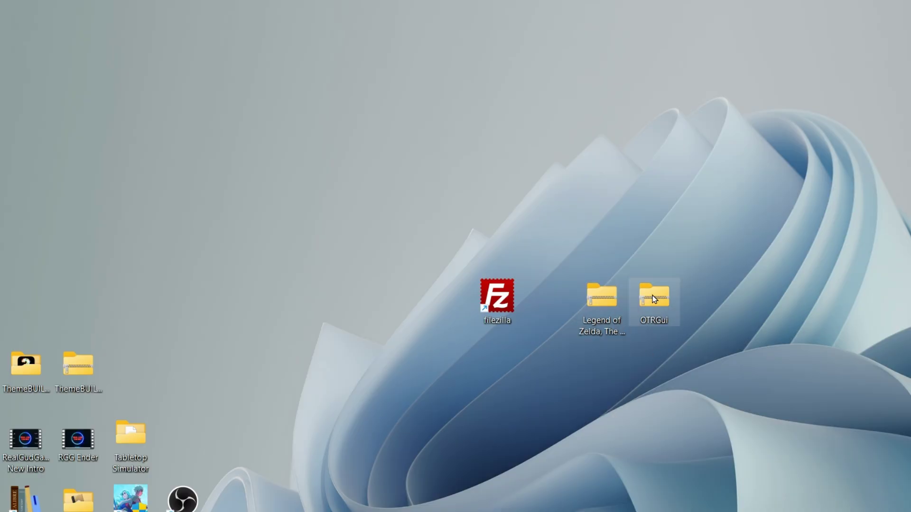
{"action": "left_click_drag", "start_coordinate": [773, 394], "coordinate": [410, 248]}
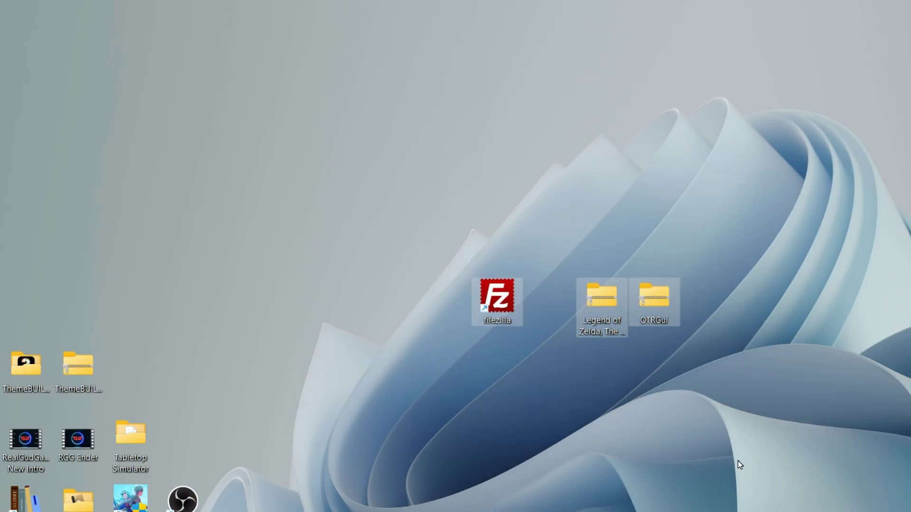
{"action": "left_click", "coordinate": [677, 412]}
- Extract the zipped Legend of Zelda Ocarina of Time GameCube debug archive on the PC desktop to its default folder
{"action": "left_click", "coordinate": [594, 307]}
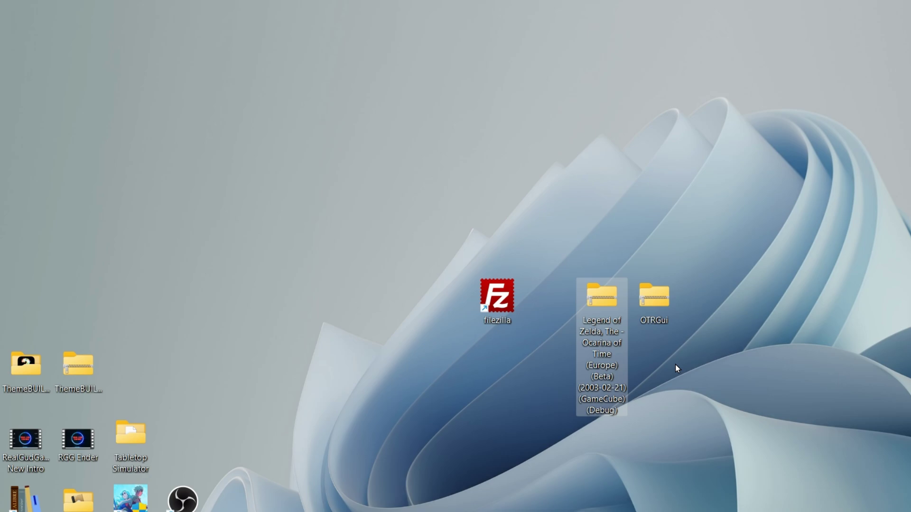
{"action": "left_click", "coordinate": [617, 374]}
{"action": "right_click", "coordinate": [617, 341]}
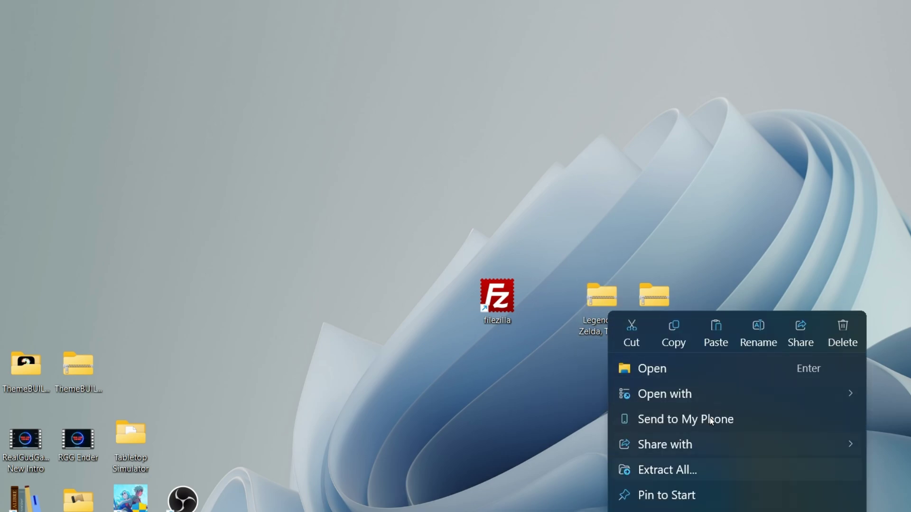
{"action": "left_click", "coordinate": [692, 463]}
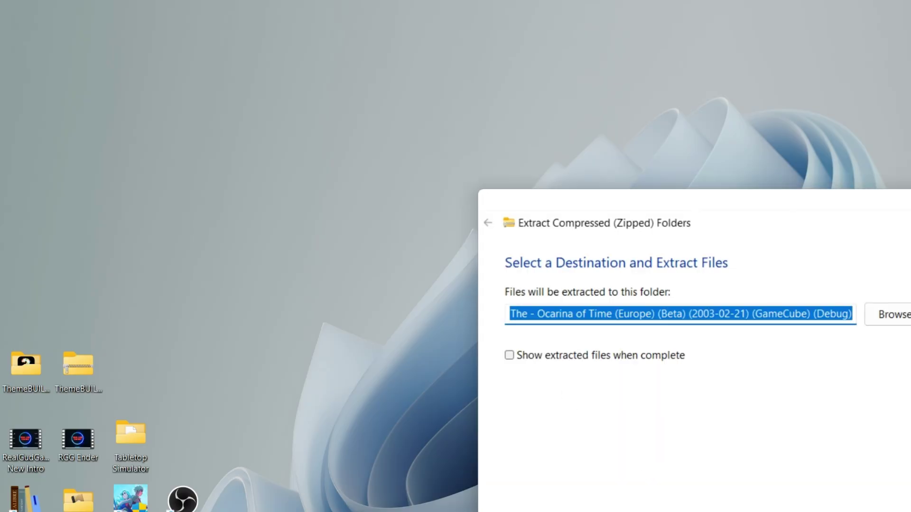
{"action": "key", "text": "Return"}
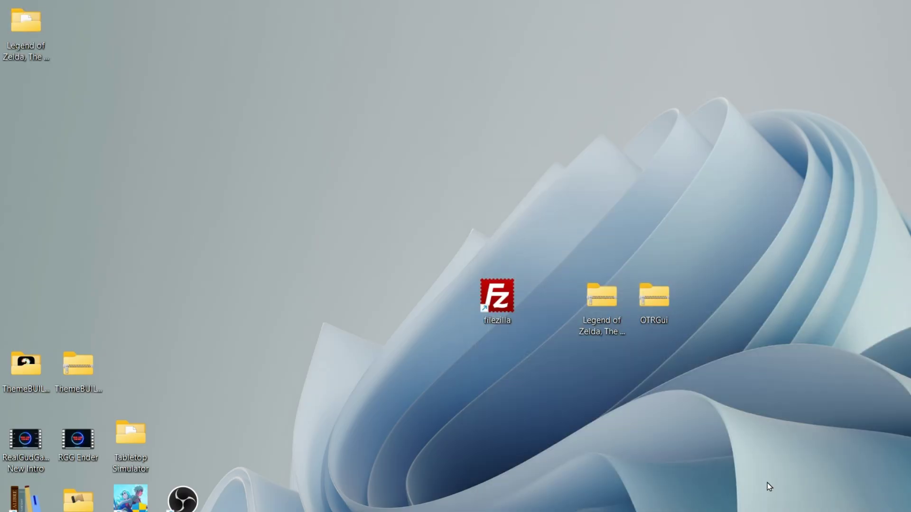
- Extract the OTRGui zip archive to an OTRGui folder on the desktop
{"action": "right_click", "coordinate": [659, 308]}
{"action": "left_click", "coordinate": [716, 464]}
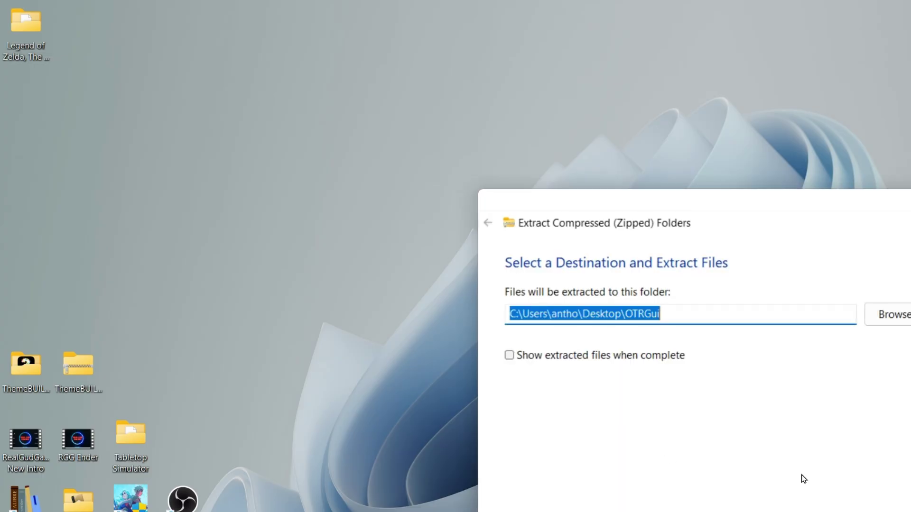
{"action": "key", "text": "Return"}
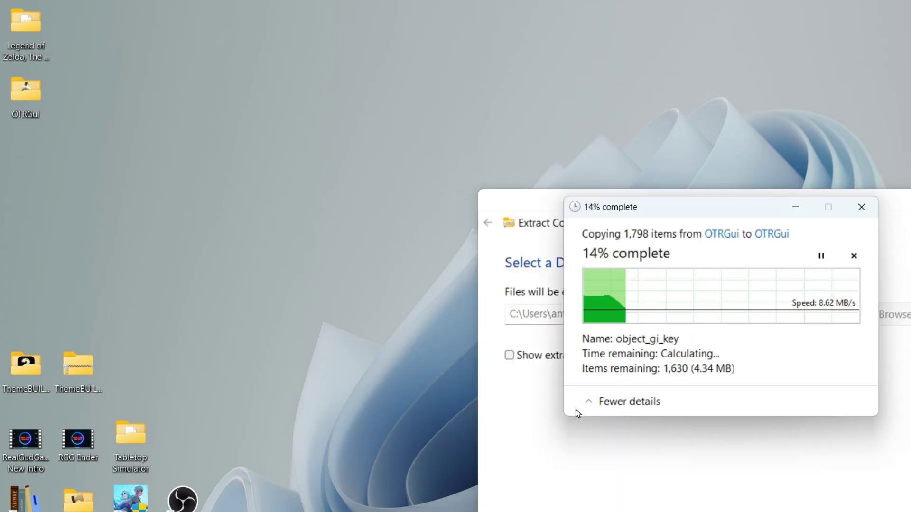
{"action": "left_click_drag", "start_coordinate": [204, 219], "coordinate": [188, 177]}
{"action": "left_click_drag", "start_coordinate": [677, 216], "coordinate": [605, 348]}
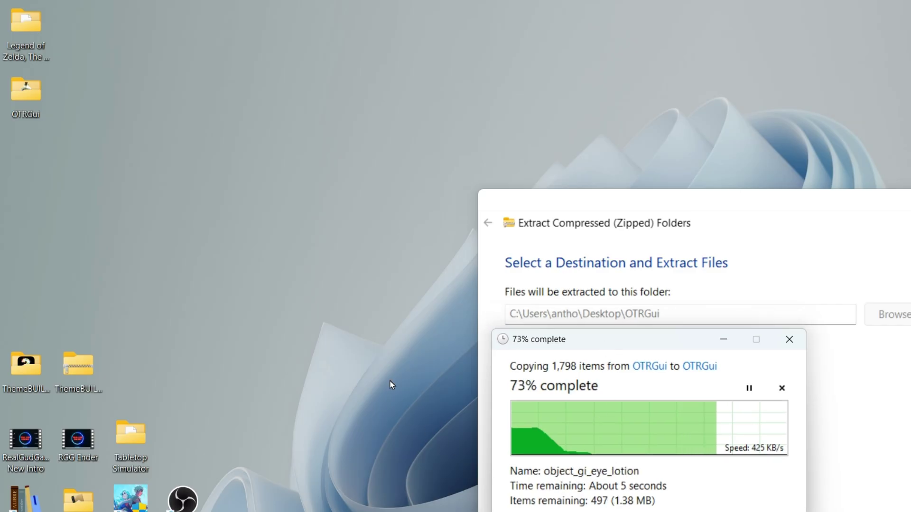
{"action": "left_click_drag", "start_coordinate": [573, 339], "coordinate": [574, 318]}
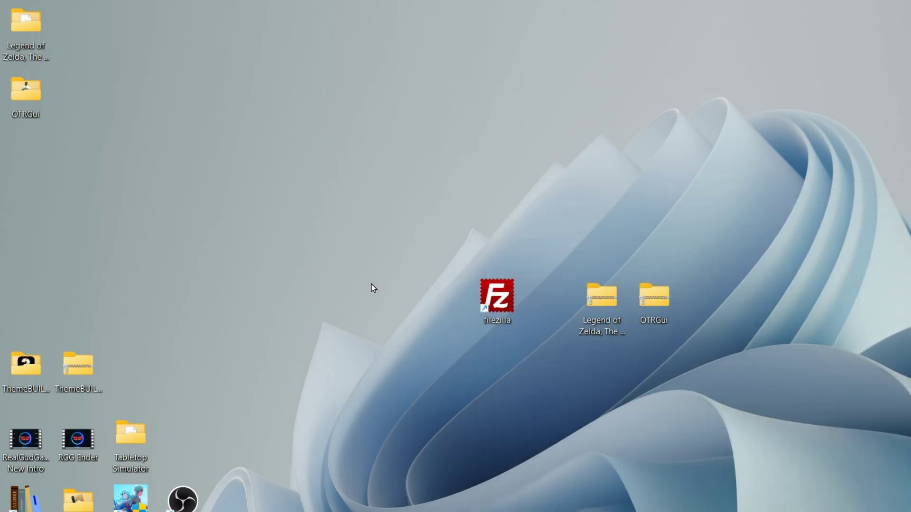
- Delete the two zip archives and line up the extracted Legend of Zelda and OTRGui folders beside the FileZilla shortcut
{"action": "left_click_drag", "start_coordinate": [124, 161], "coordinate": [489, 368]}
{"action": "left_click_drag", "start_coordinate": [559, 275], "coordinate": [711, 331]}
{"action": "key", "text": "Delete"}
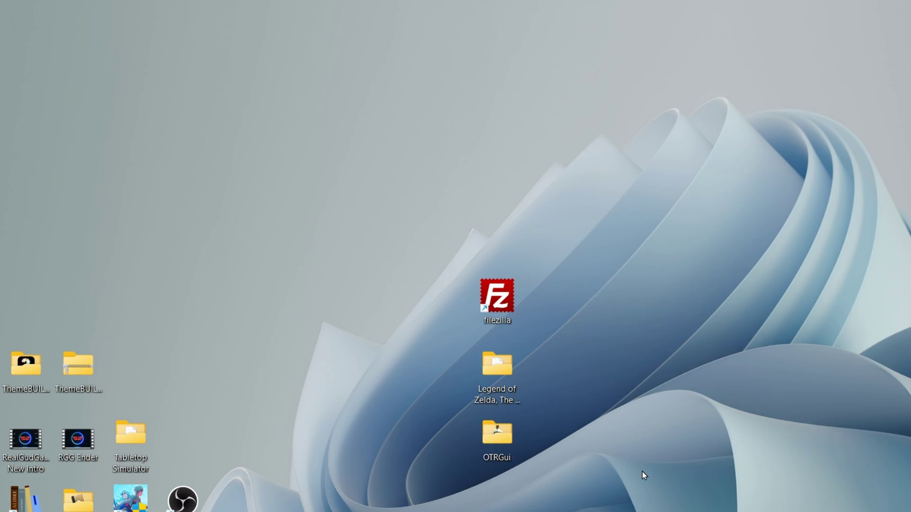
{"action": "left_click_drag", "start_coordinate": [491, 367], "coordinate": [596, 298]}
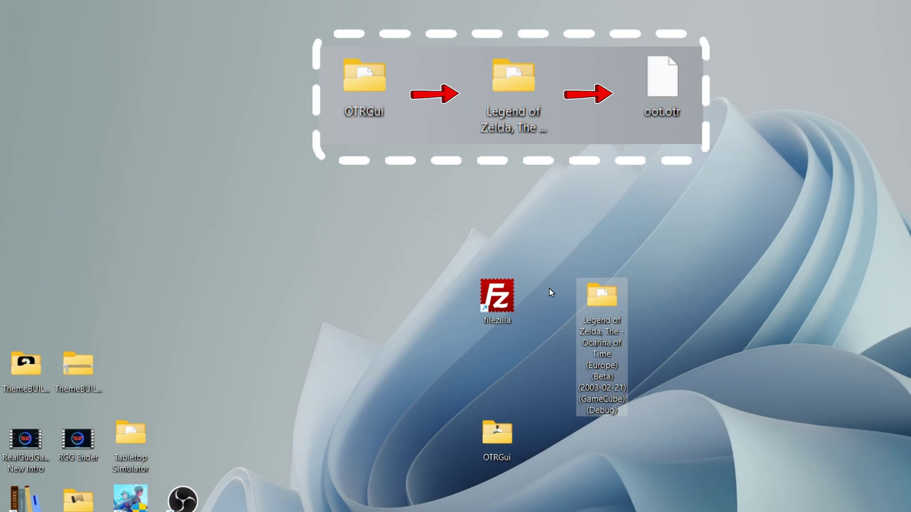
{"action": "left_click_drag", "start_coordinate": [489, 437], "coordinate": [700, 300]}
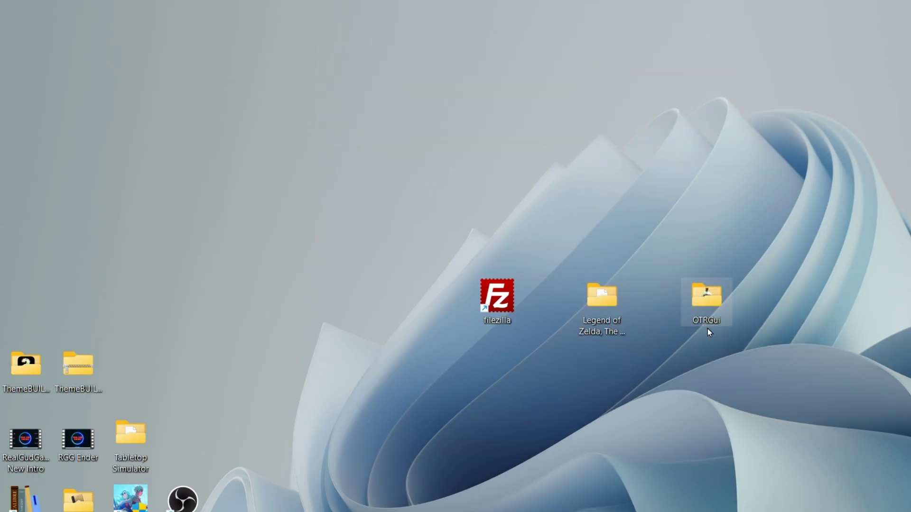
- Run the OTRGui application from the OTRGui folder, allowing it past the Windows SmartScreen block
{"action": "double_click", "coordinate": [703, 299]}
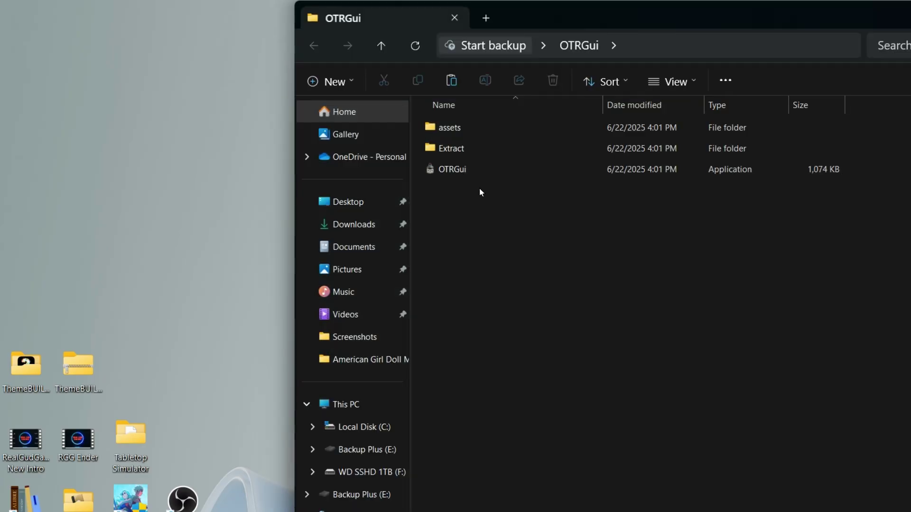
{"action": "left_click_drag", "start_coordinate": [479, 188], "coordinate": [474, 208]}
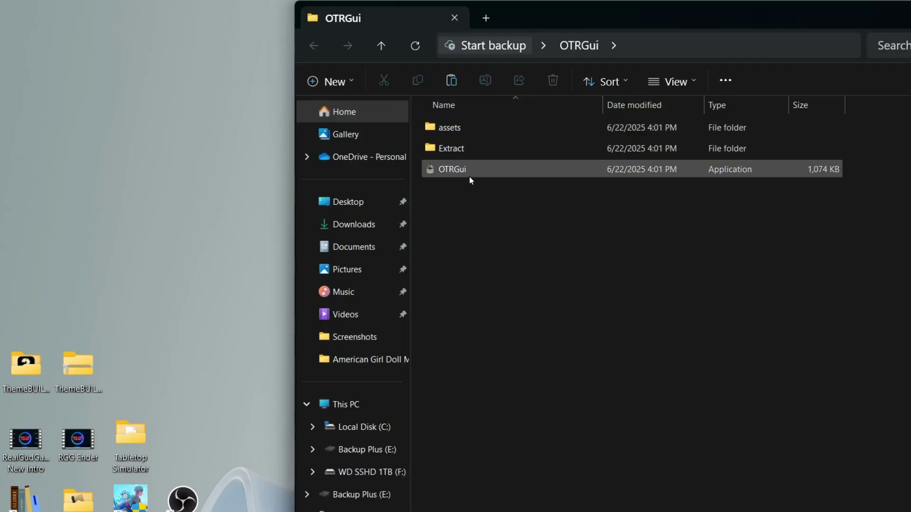
{"action": "mouse_move", "coordinate": [457, 170]}
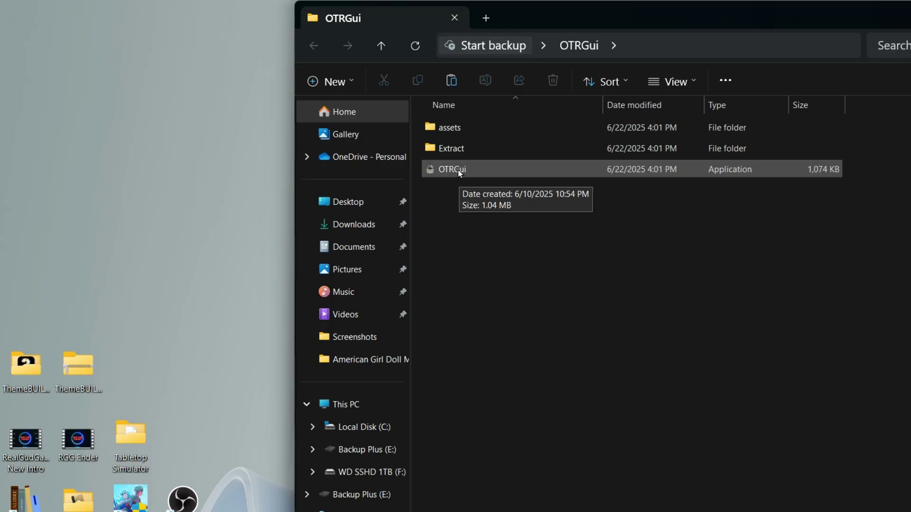
{"action": "right_click", "coordinate": [458, 170]}
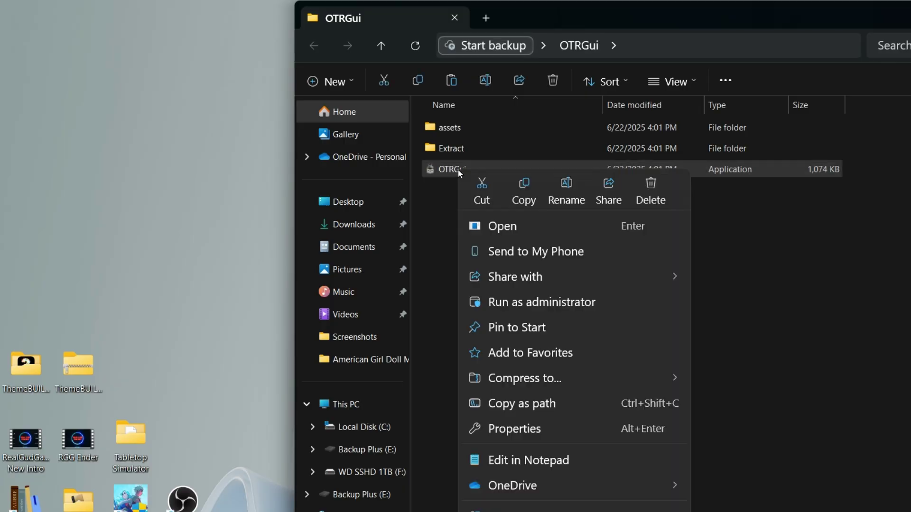
{"action": "left_click", "coordinate": [497, 226]}
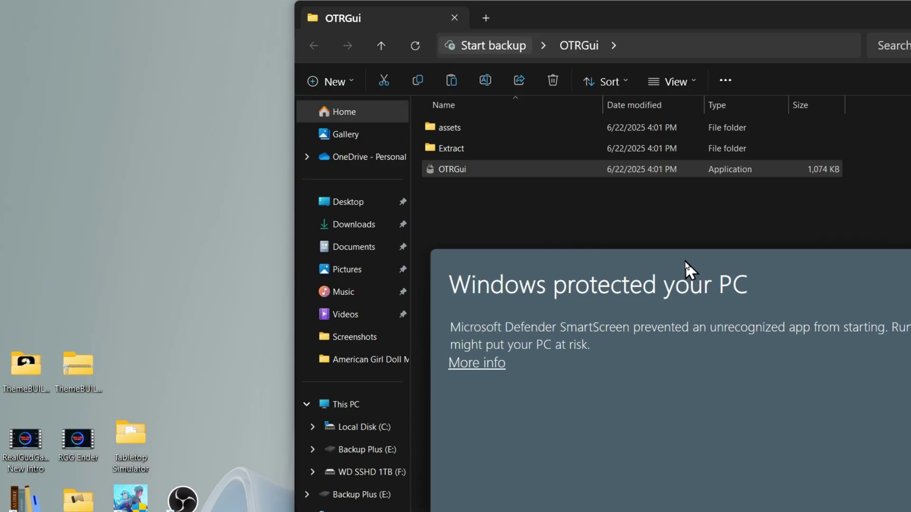
{"action": "left_click", "coordinate": [488, 365]}
{"action": "left_click", "coordinate": [832, 454]}
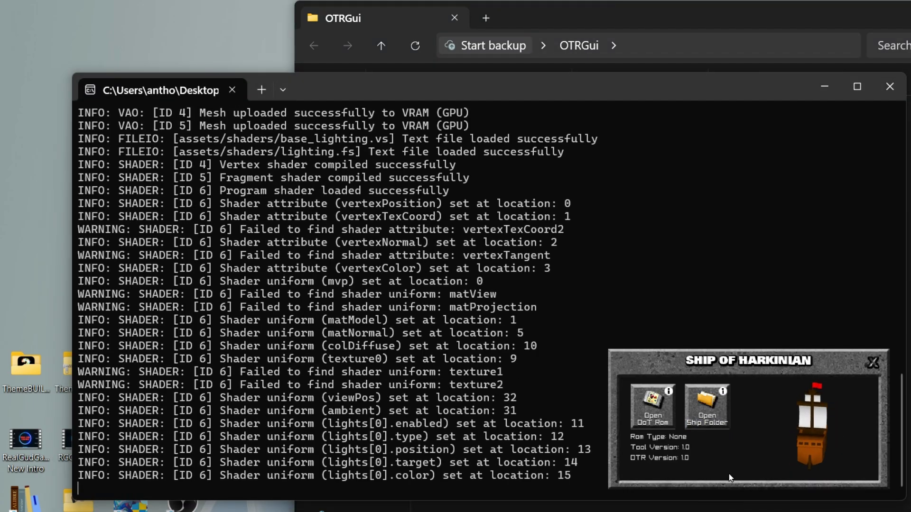
- Load the Ocarina of Time (Europe) (Beta) GameCube Debug .z64 ROM from its extracted desktop folder as the OoT ROM
{"action": "left_click_drag", "start_coordinate": [759, 380], "coordinate": [783, 207]}
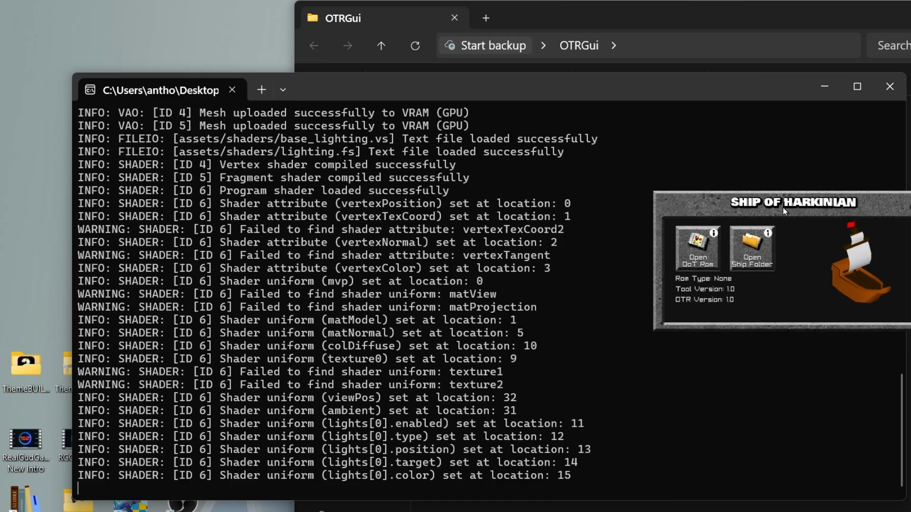
{"action": "left_click", "coordinate": [699, 256]}
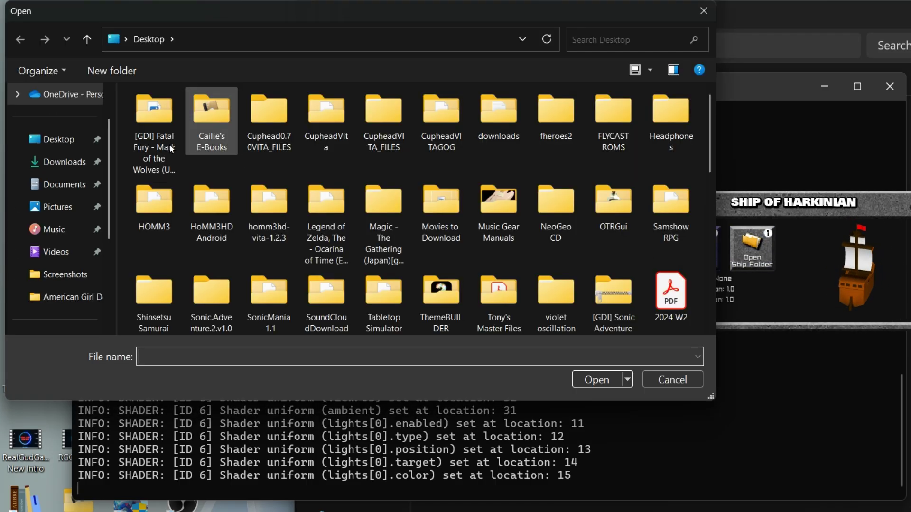
{"action": "scroll", "coordinate": [494, 203], "scroll_direction": "down", "scroll_amount": 10}
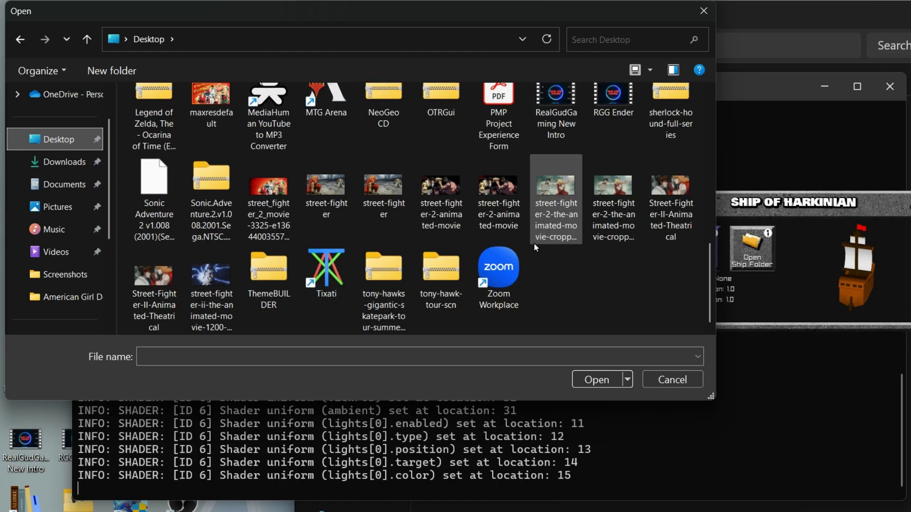
{"action": "left_click_drag", "start_coordinate": [707, 288], "coordinate": [704, 234]}
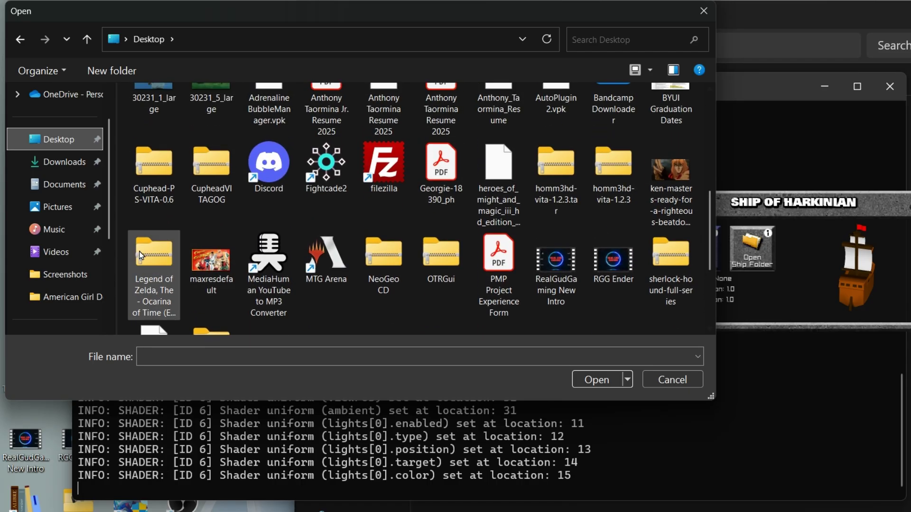
{"action": "scroll", "coordinate": [423, 258], "scroll_direction": "up", "scroll_amount": 5}
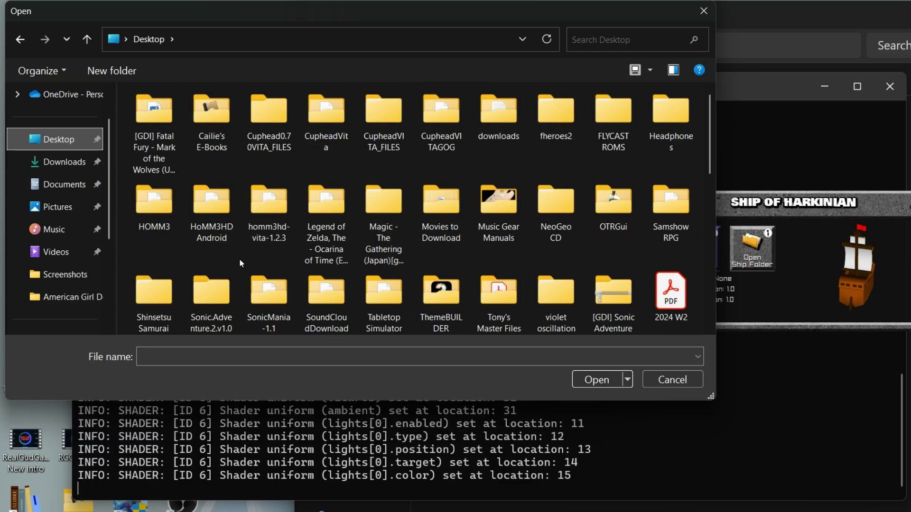
{"action": "left_click", "coordinate": [333, 203]}
{"action": "double_click", "coordinate": [334, 201]}
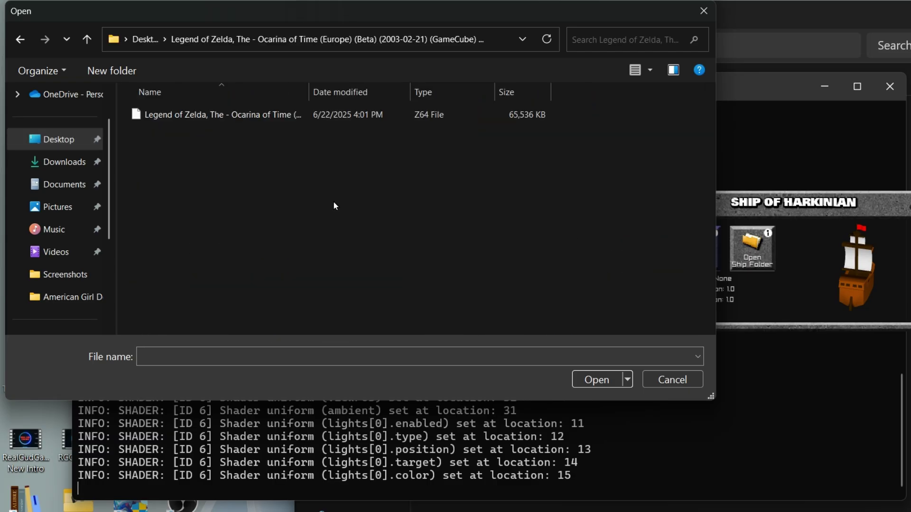
{"action": "left_click", "coordinate": [215, 116]}
{"action": "left_click", "coordinate": [591, 383]}
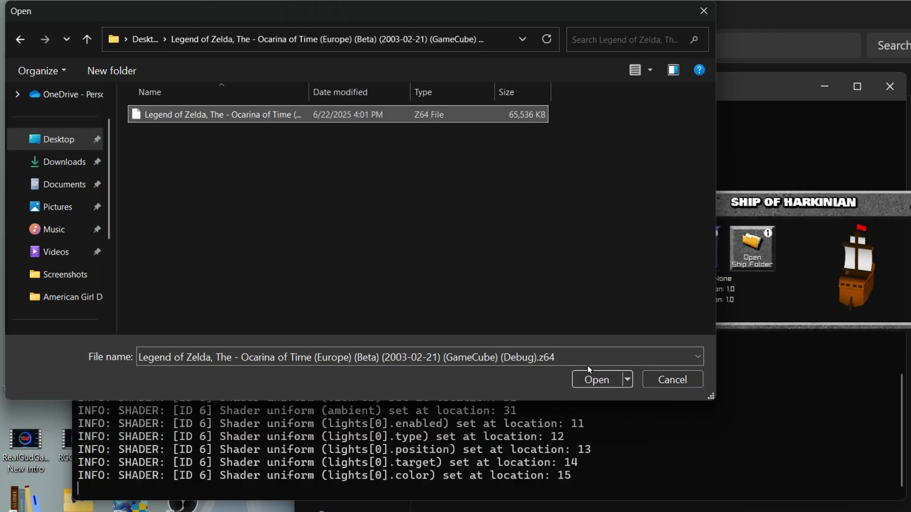
{"action": "left_click", "coordinate": [594, 380]}
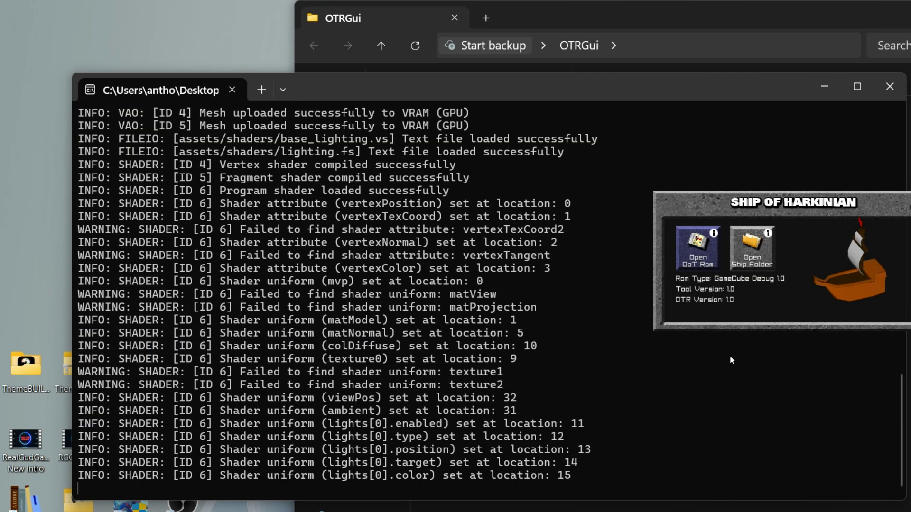
- Generate the oot.otr archive from the loaded ROM, using the Desktop as the Ship folder
{"action": "left_click", "coordinate": [747, 255]}
{"action": "left_click", "coordinate": [58, 139]}
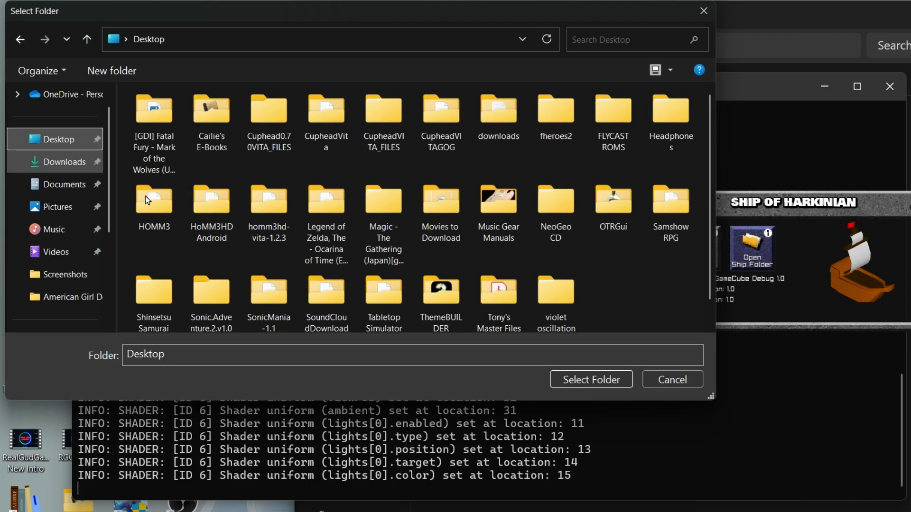
{"action": "left_click", "coordinate": [591, 378]}
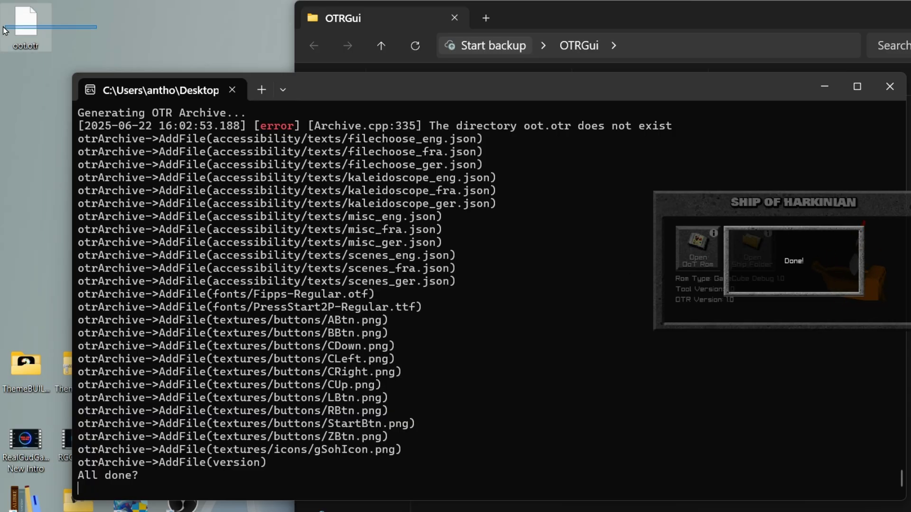
{"action": "left_click_drag", "start_coordinate": [96, 29], "coordinate": [186, 3]}
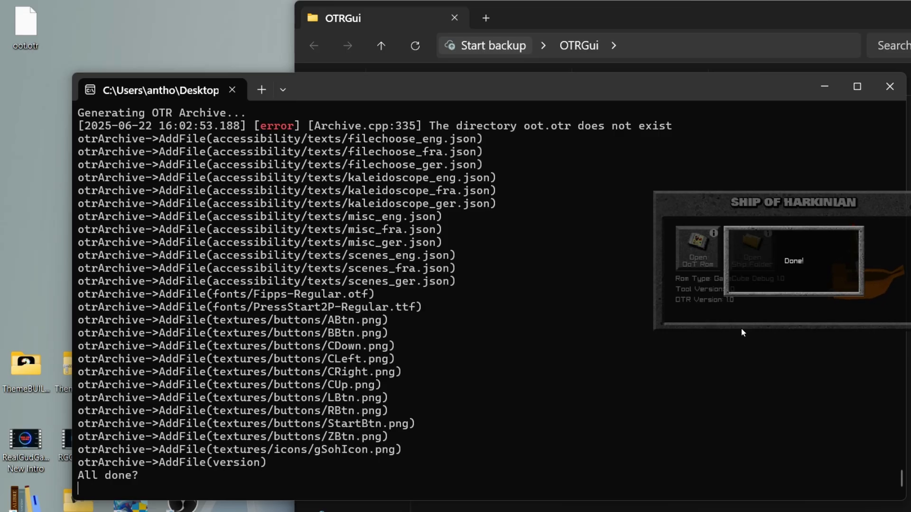
- Close the finished OTRGui tool and the OTRGui folder window
{"action": "left_click_drag", "start_coordinate": [738, 198], "coordinate": [698, 270]}
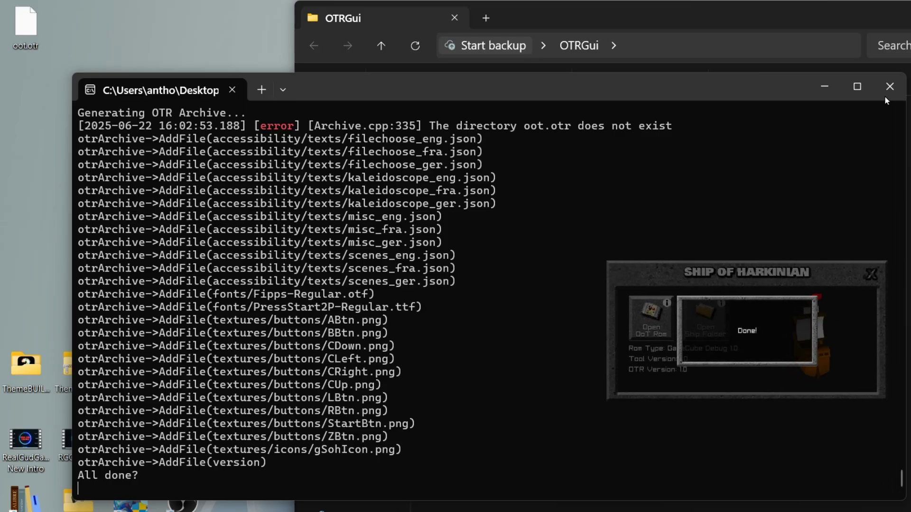
{"action": "left_click", "coordinate": [873, 275]}
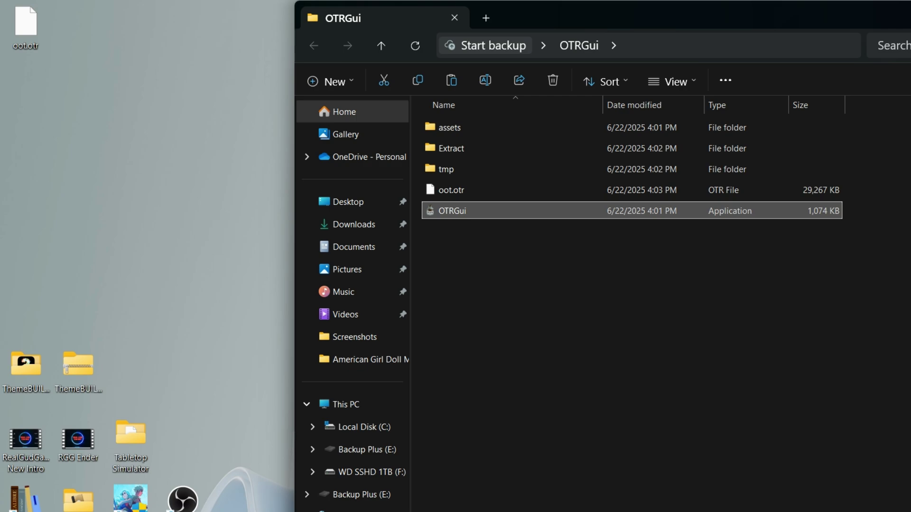
{"action": "key", "text": "alt+F4"}
- Move the generated oot.otr file from the desktop's corner to beside the FileZilla shortcut
{"action": "left_click_drag", "start_coordinate": [125, 64], "coordinate": [597, 231]}
{"action": "left_click_drag", "start_coordinate": [611, 313], "coordinate": [778, 296]}
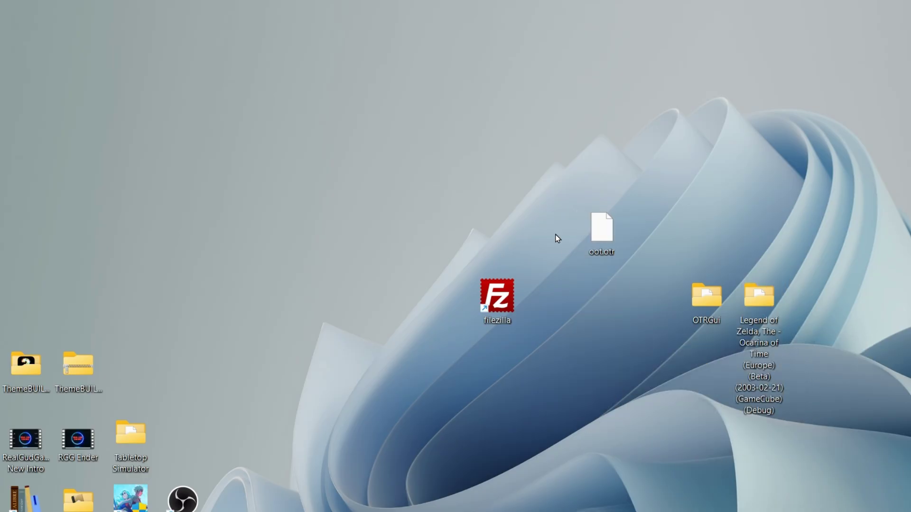
{"action": "left_click_drag", "start_coordinate": [556, 178], "coordinate": [659, 267]}
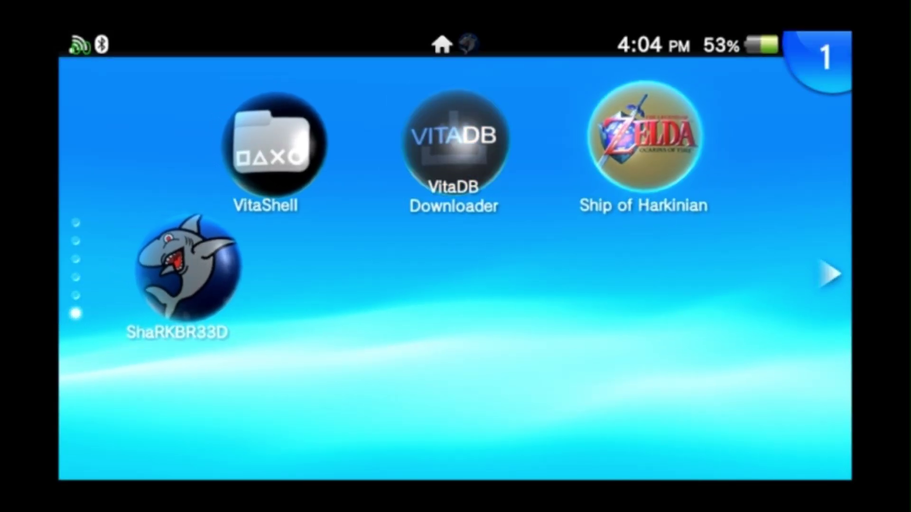
- Open VitaShell on the PS Vita, start its FTP server and keep it running in the background
{"action": "left_click", "coordinate": [273, 140]}
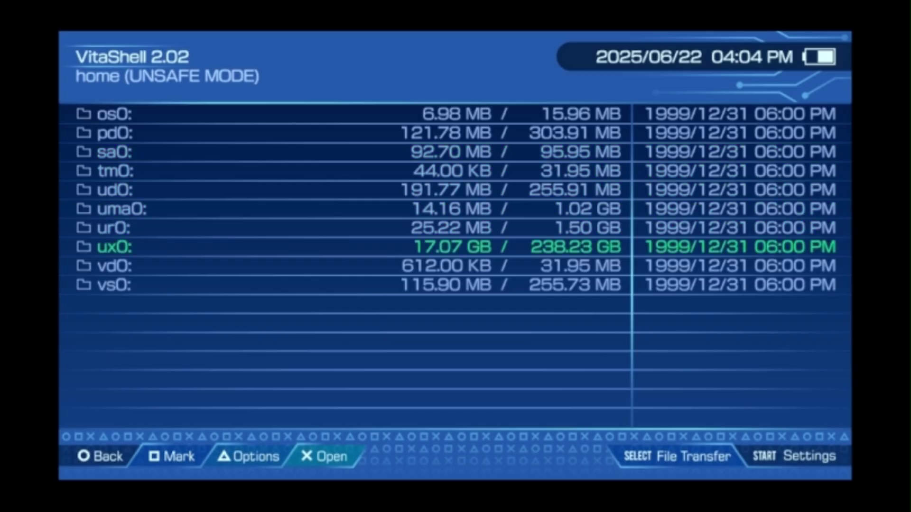
{"action": "key", "text": "select"}
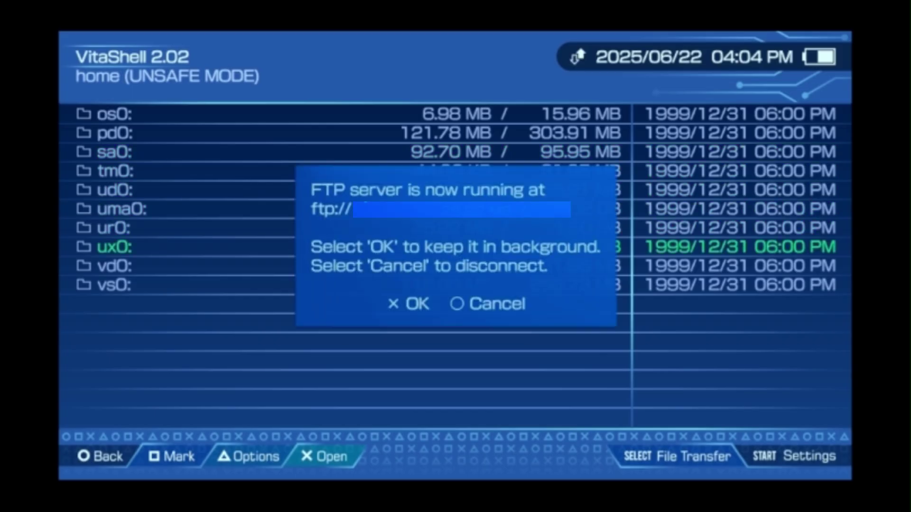
{"action": "key", "text": "Return"}
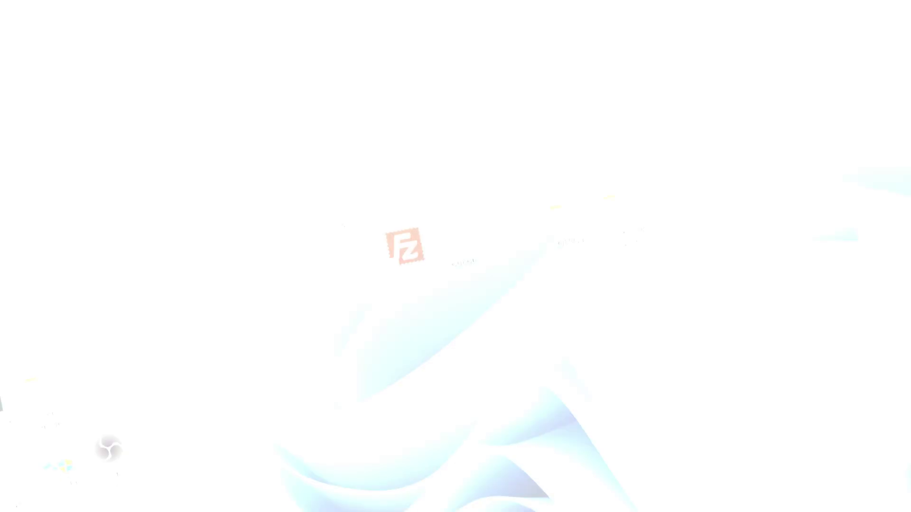
- Switch to FileZilla on the PC and dismiss the update notice without installing the new version
{"action": "left_click_drag", "start_coordinate": [359, 208], "coordinate": [500, 285]}
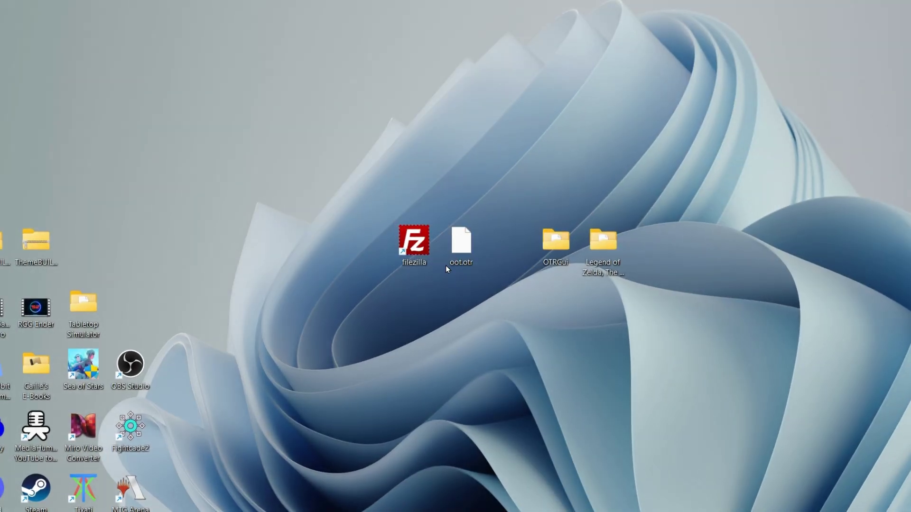
{"action": "double_click", "coordinate": [412, 243]}
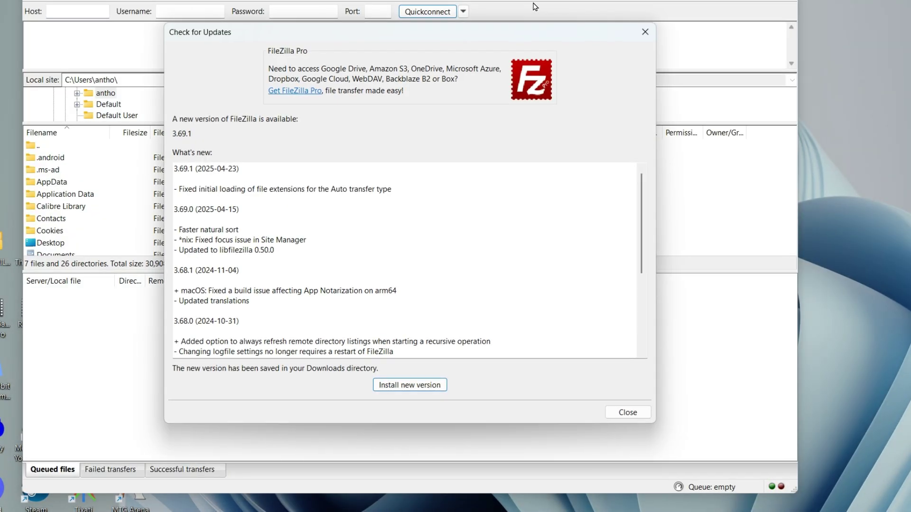
{"action": "left_click", "coordinate": [615, 414]}
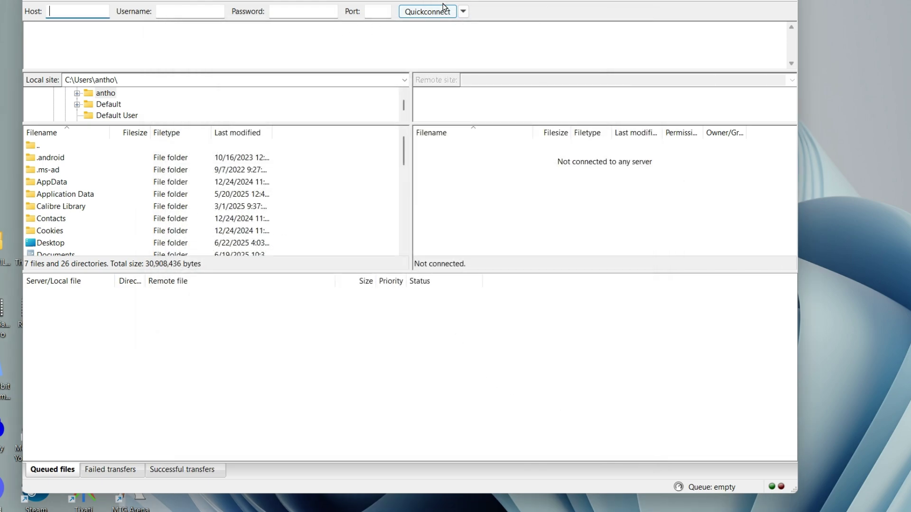
- Connect to the PS Vita's FTP server using the first saved address in the quickconnect history
{"action": "left_click", "coordinate": [427, 13]}
{"action": "left_click", "coordinate": [506, 171]}
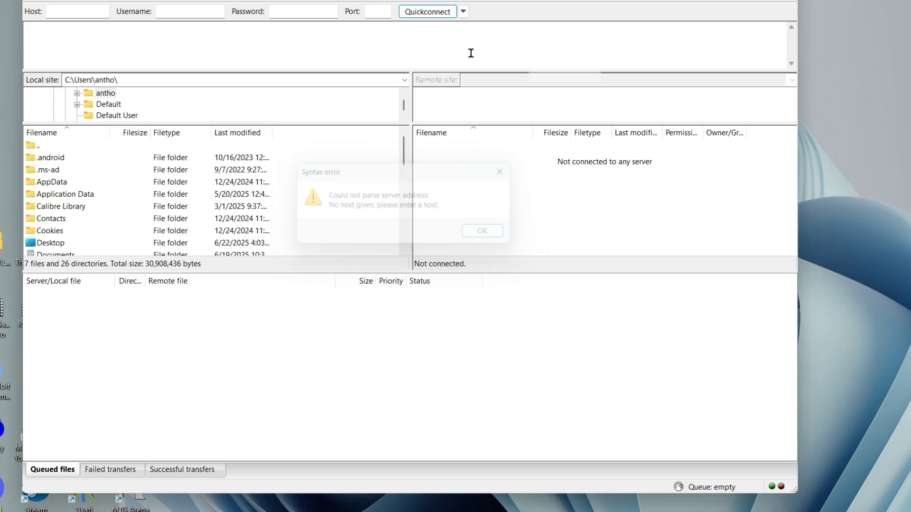
{"action": "left_click", "coordinate": [463, 11]}
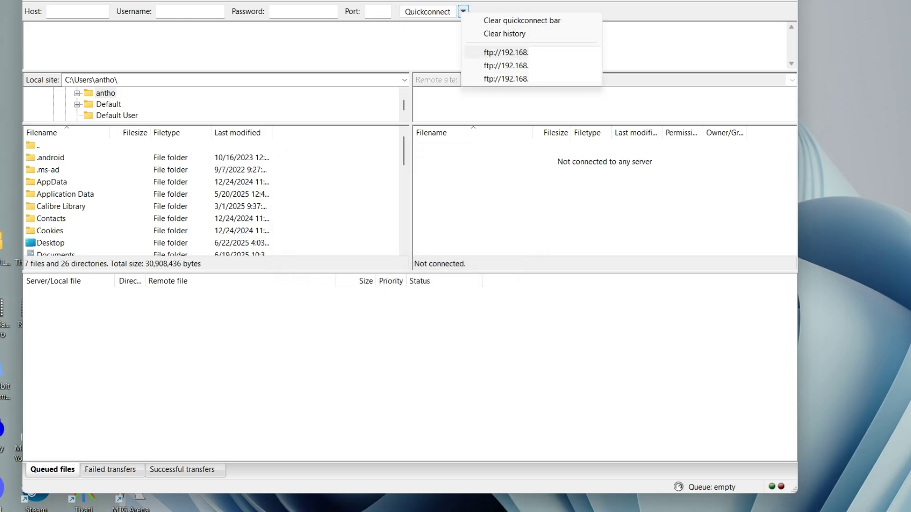
{"action": "left_click", "coordinate": [506, 52]}
- Rearrange the desktop so oot.otr sits clear beside the FileZilla window
{"action": "left_click_drag", "start_coordinate": [474, 1], "coordinate": [545, 313]}
{"action": "left_click_drag", "start_coordinate": [477, 245], "coordinate": [801, 121]}
{"action": "left_click_drag", "start_coordinate": [418, 245], "coordinate": [504, 239]}
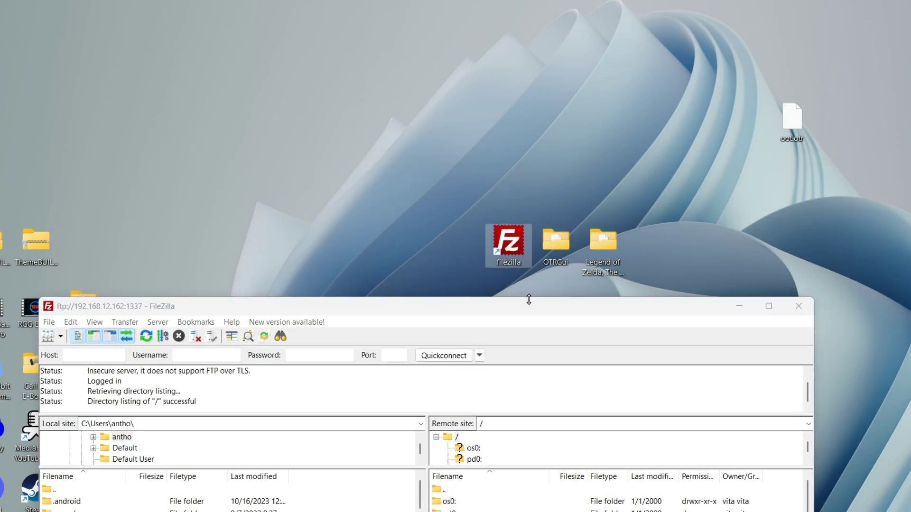
{"action": "left_click_drag", "start_coordinate": [527, 303], "coordinate": [493, 28]}
- Open the remote folder /ux0:/data/soh on the Vita and upload oot.otr from the desktop into it
{"action": "scroll", "coordinate": [487, 247], "scroll_direction": "down", "scroll_amount": 1}
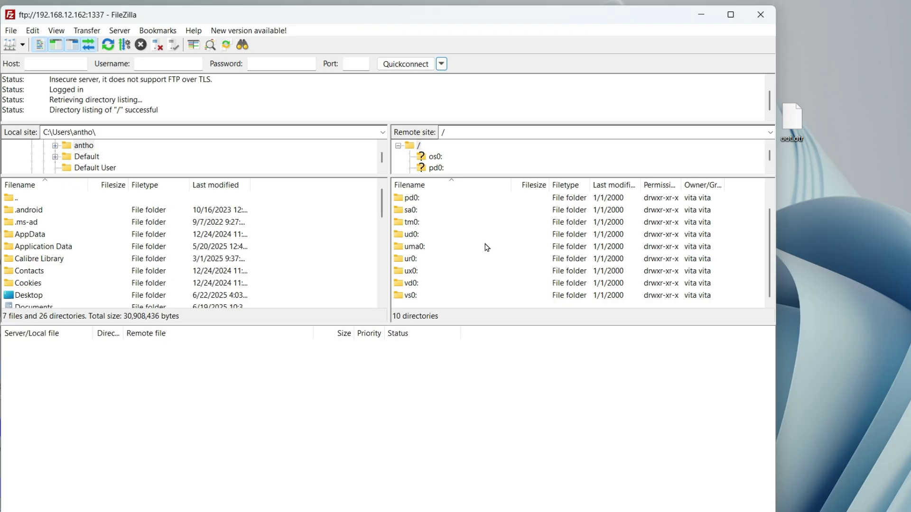
{"action": "left_click", "coordinate": [424, 269]}
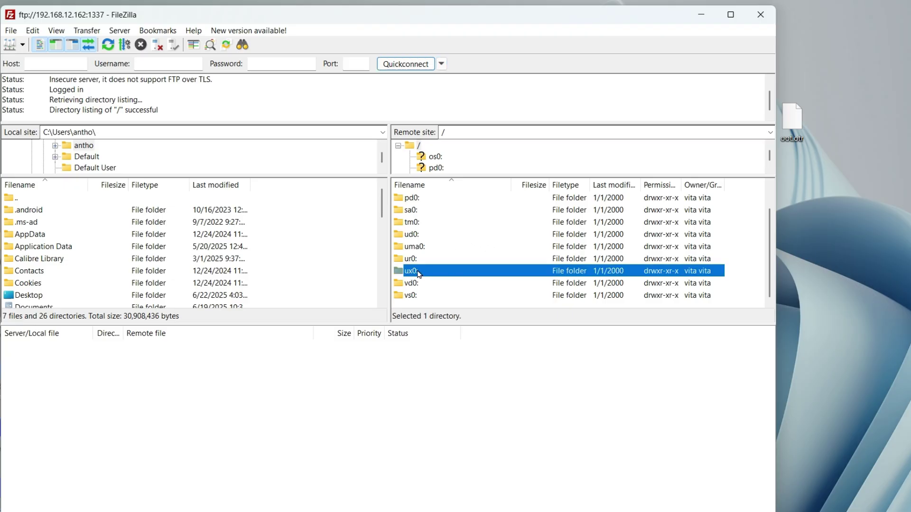
{"action": "double_click", "coordinate": [420, 272]}
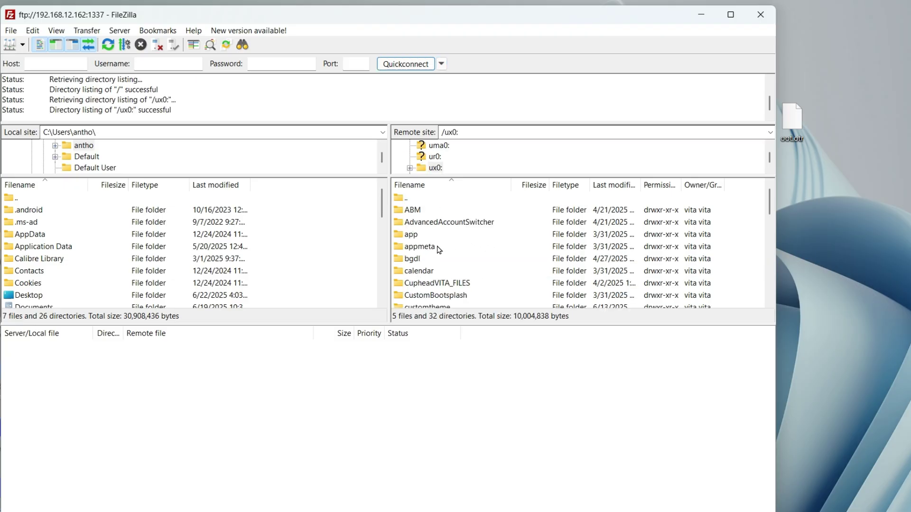
{"action": "scroll", "coordinate": [440, 250], "scroll_direction": "down", "scroll_amount": 2}
{"action": "double_click", "coordinate": [418, 251]}
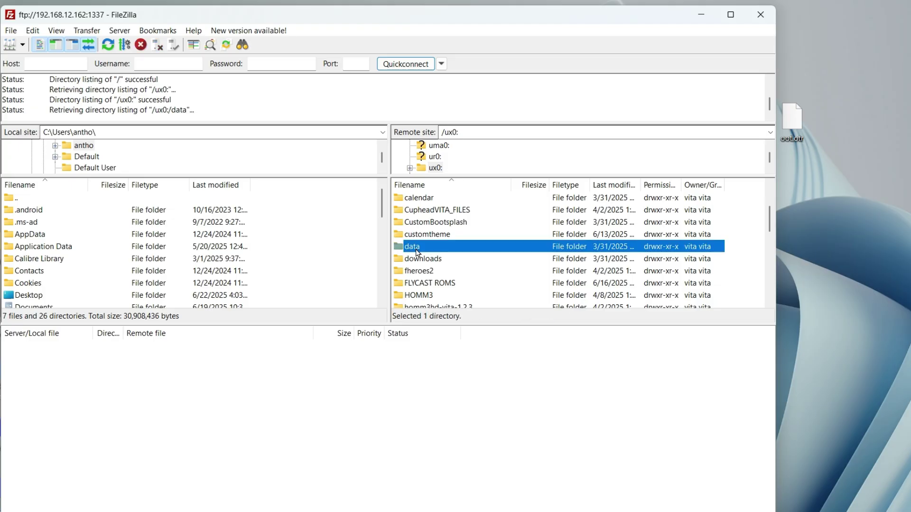
{"action": "scroll", "coordinate": [419, 250], "scroll_direction": "down", "scroll_amount": 2}
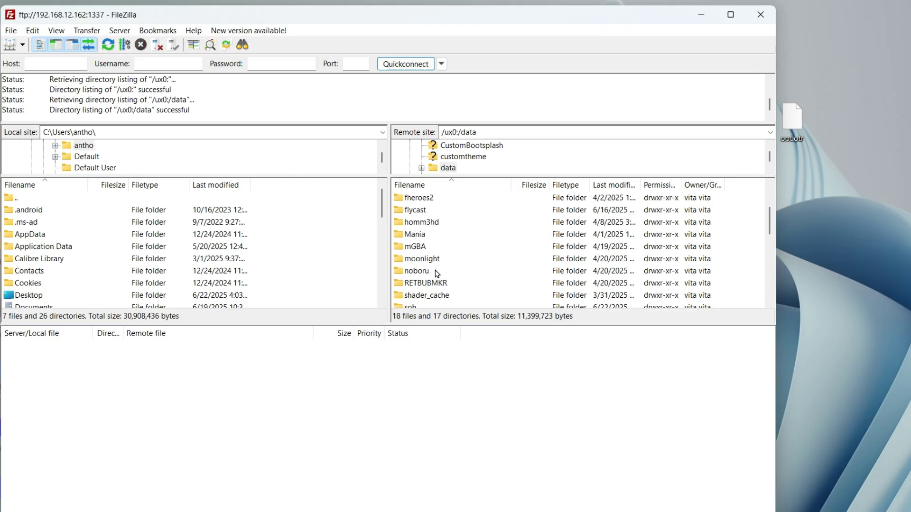
{"action": "scroll", "coordinate": [438, 285], "scroll_direction": "down", "scroll_amount": 1}
{"action": "left_click", "coordinate": [412, 285]}
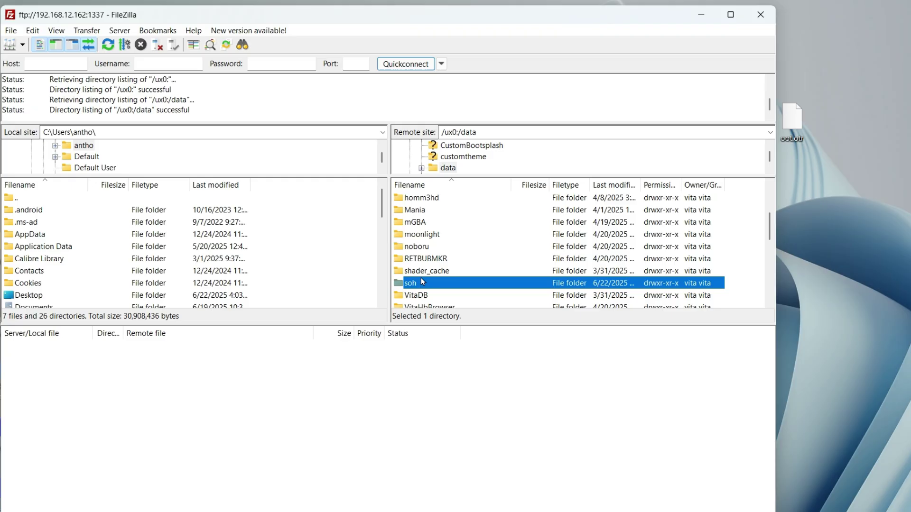
{"action": "double_click", "coordinate": [425, 285]}
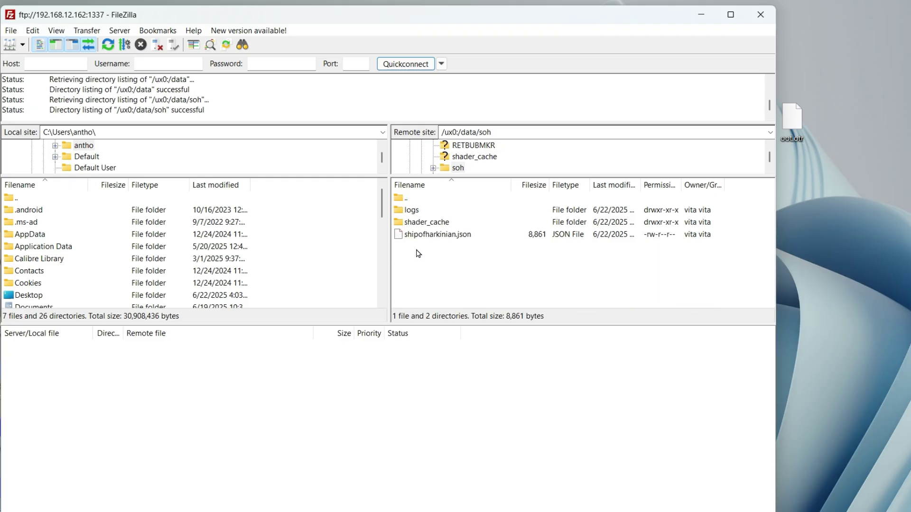
{"action": "left_click_drag", "start_coordinate": [801, 123], "coordinate": [527, 272]}
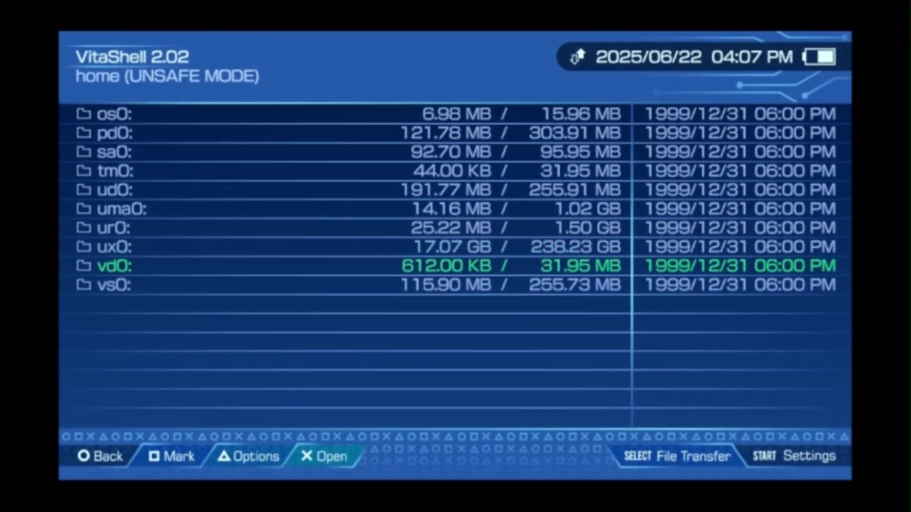
- Switch back to VitaShell on the PS Vita and disconnect its FTP server
{"action": "key", "text": "shift"}
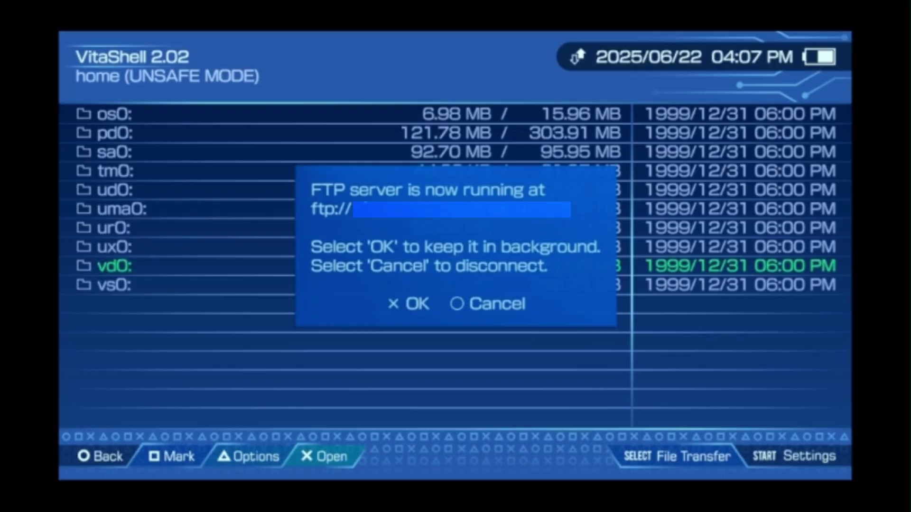
{"action": "key", "text": "Escape"}
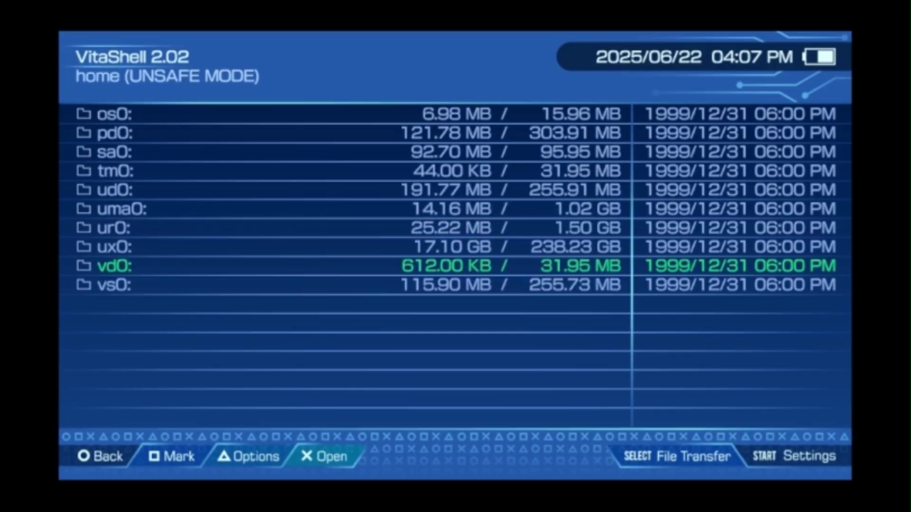
- Browse to ux0:data/soh/ in VitaShell and check the folder for the transferred oot.otr file
{"action": "key", "text": "Down"}
{"action": "key", "text": "Return"}
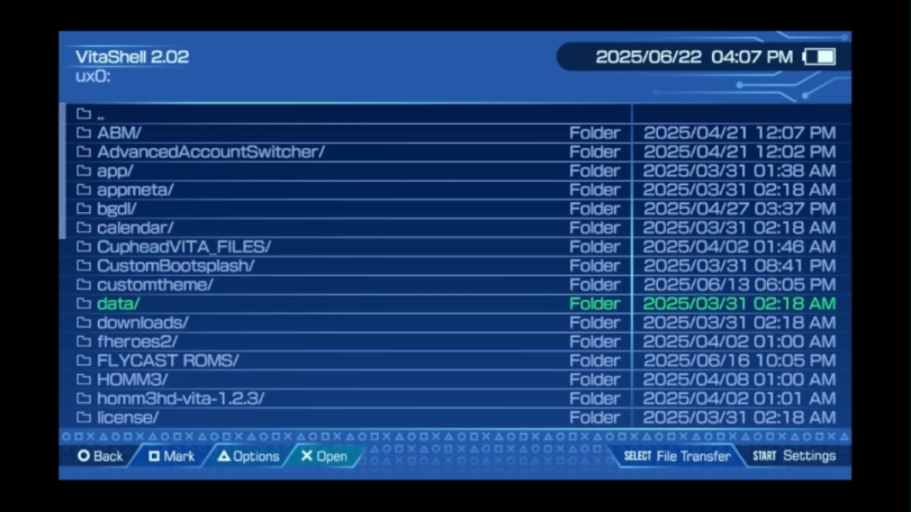
{"action": "key", "text": "Return"}
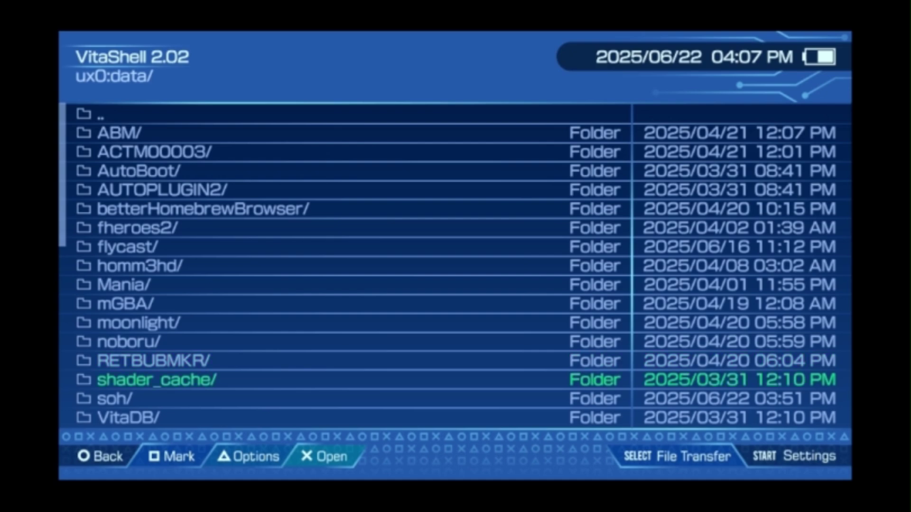
{"action": "key", "text": "Down"}
{"action": "key", "text": "Return"}
{"action": "key", "text": "Down"}
{"action": "key", "text": "Down"}
{"action": "key", "text": "Down"}
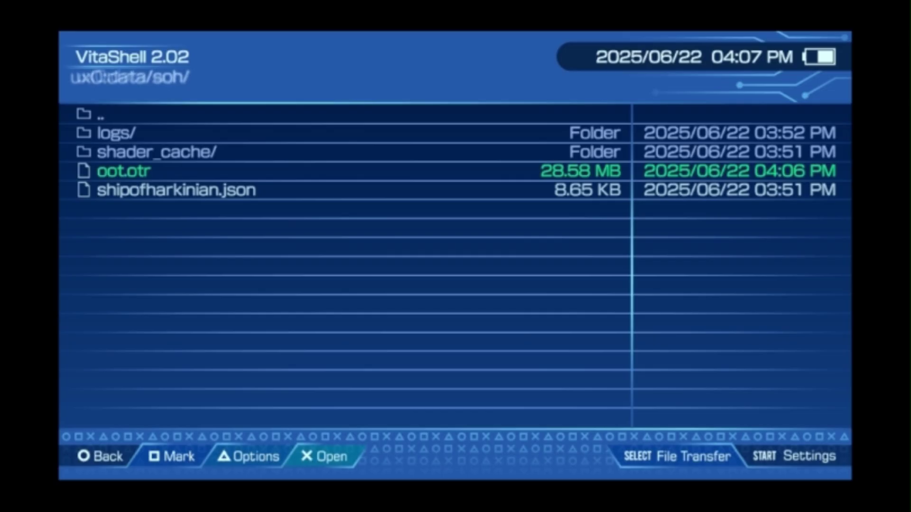
- Back out to VitaShell's drive list, close VitaShell and launch Ship of Harkinian from the Vita home screen
{"action": "key", "text": "Escape"}
{"action": "key", "text": "Escape"}
{"action": "key", "text": "Escape"}
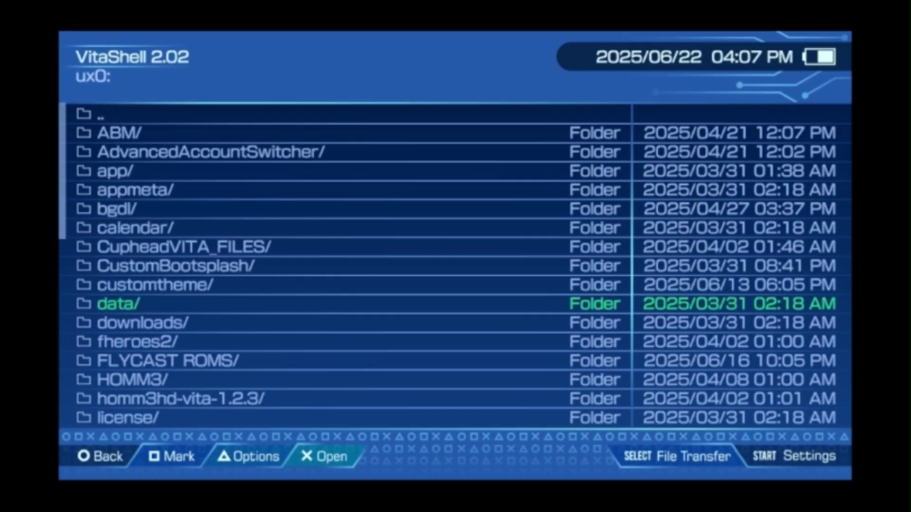
{"action": "key", "text": "super"}
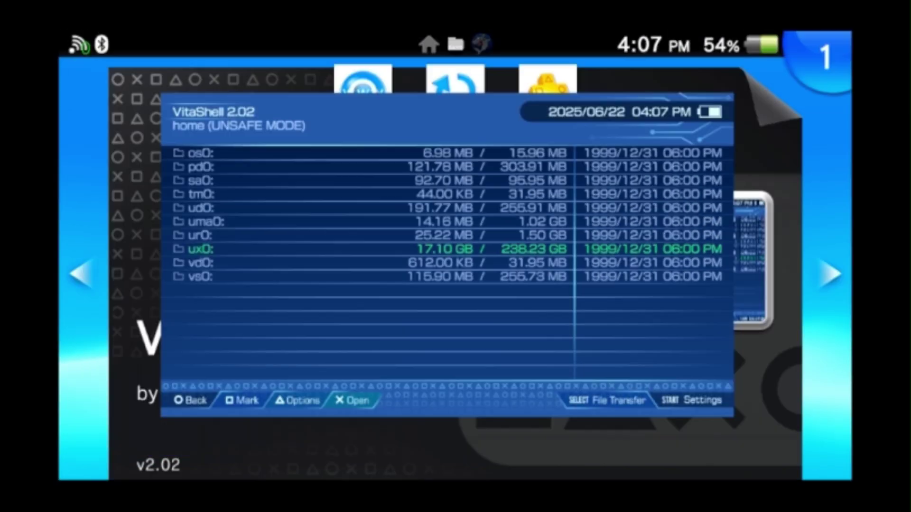
{"action": "left_click_drag", "start_coordinate": [806, 106], "coordinate": [224, 71]}
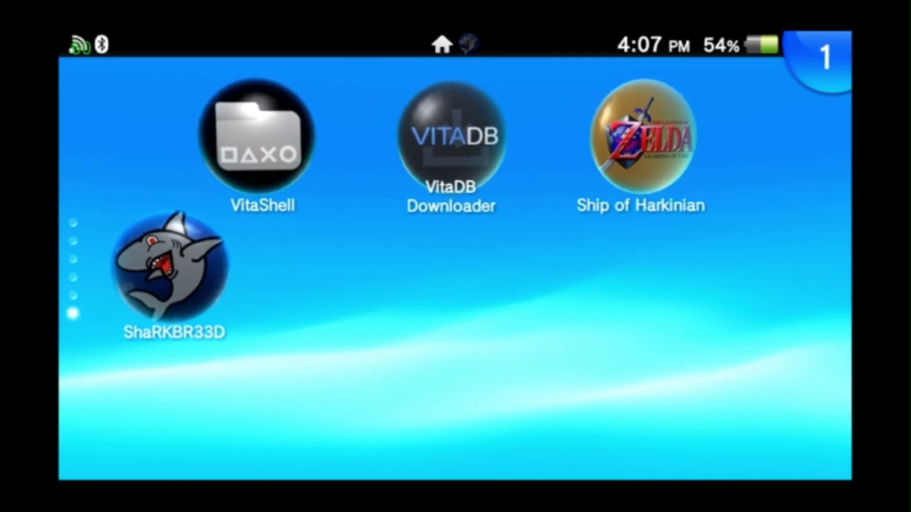
{"action": "left_click", "coordinate": [639, 138]}
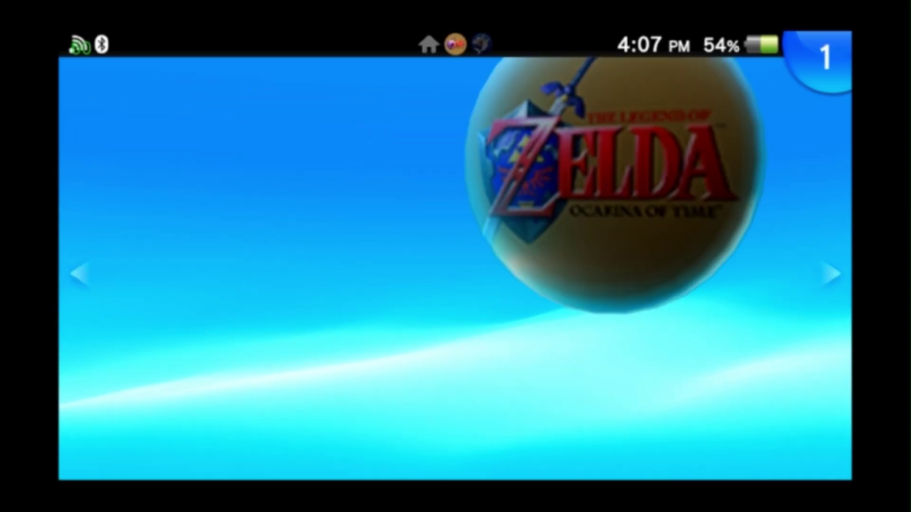